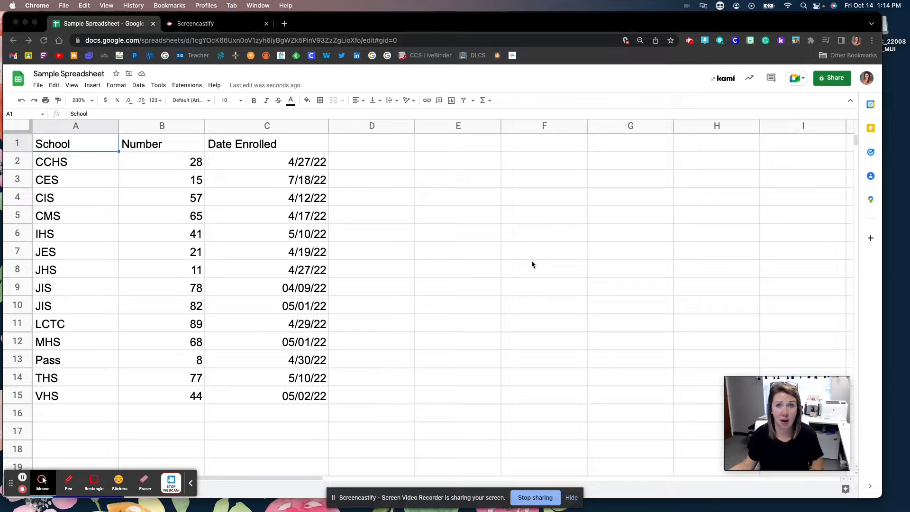
# Step: Change the School Inventory sheet tab's color to dark purple
pyautogui.click(310, 458)
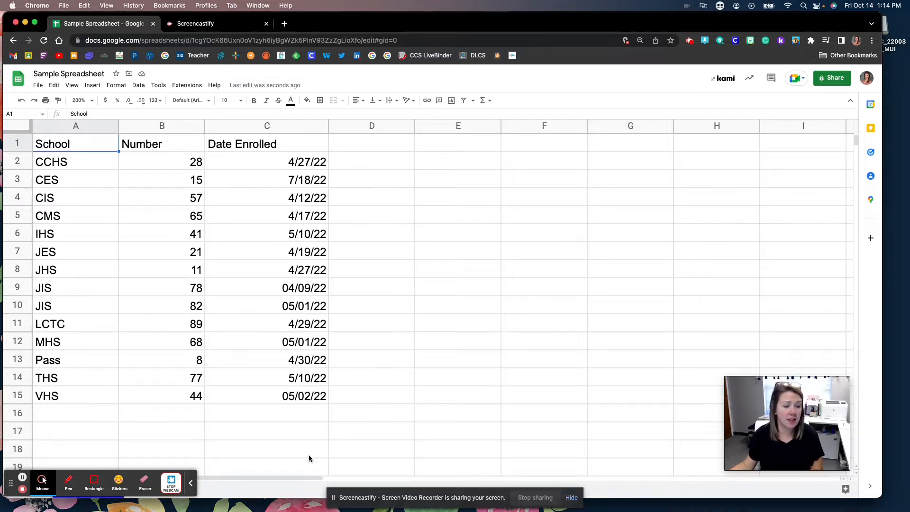
pyautogui.moveTo(11, 486); pyautogui.dragTo(680, 354)
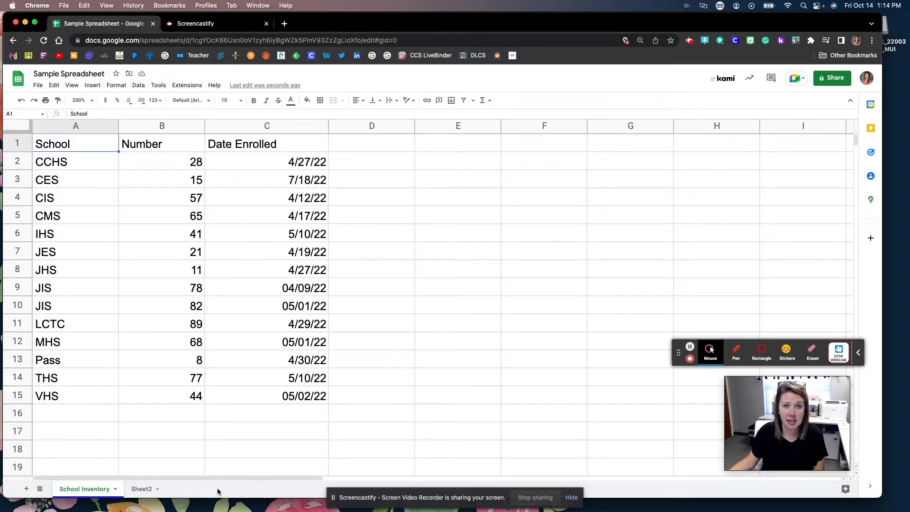
pyautogui.click(114, 489)
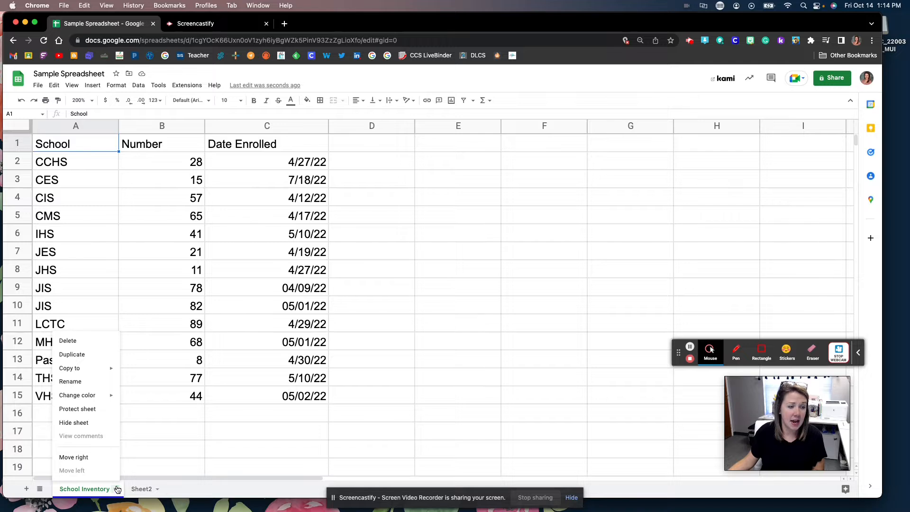
pyautogui.moveTo(95, 396)
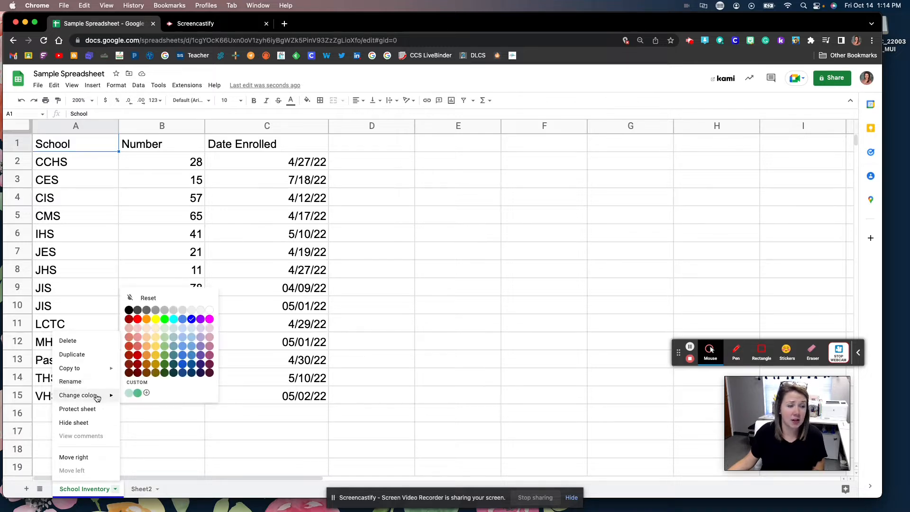
pyautogui.click(203, 359)
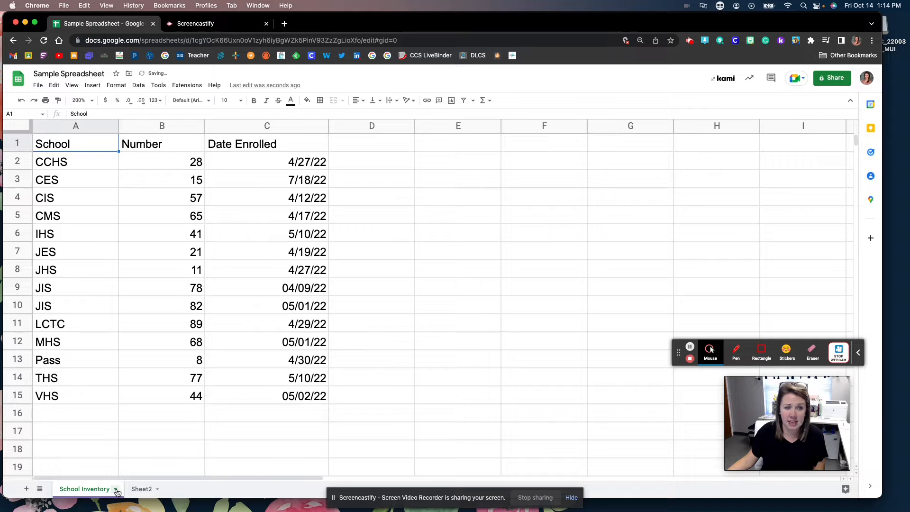
# Step: Duplicate the School Inventory sheet and view the destinations offered for copying the duplicate to another spreadsheet
pyautogui.click(116, 490)
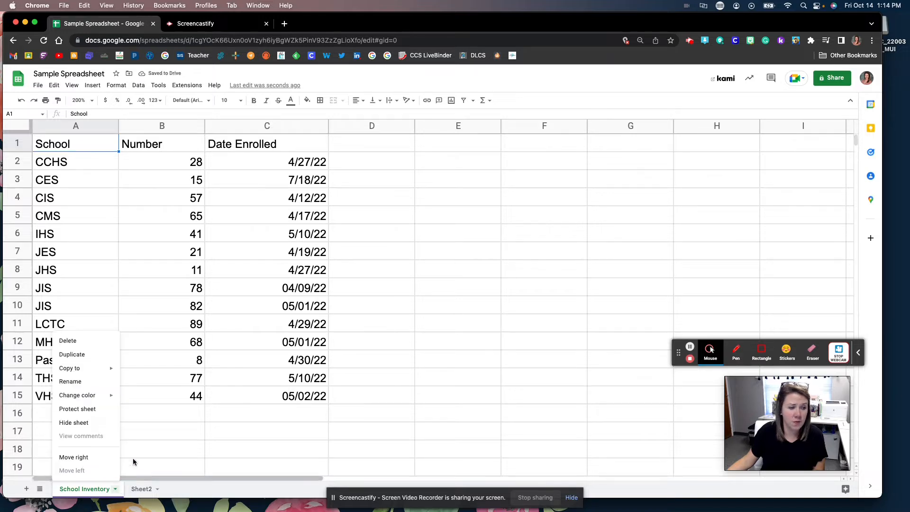
pyautogui.click(104, 360)
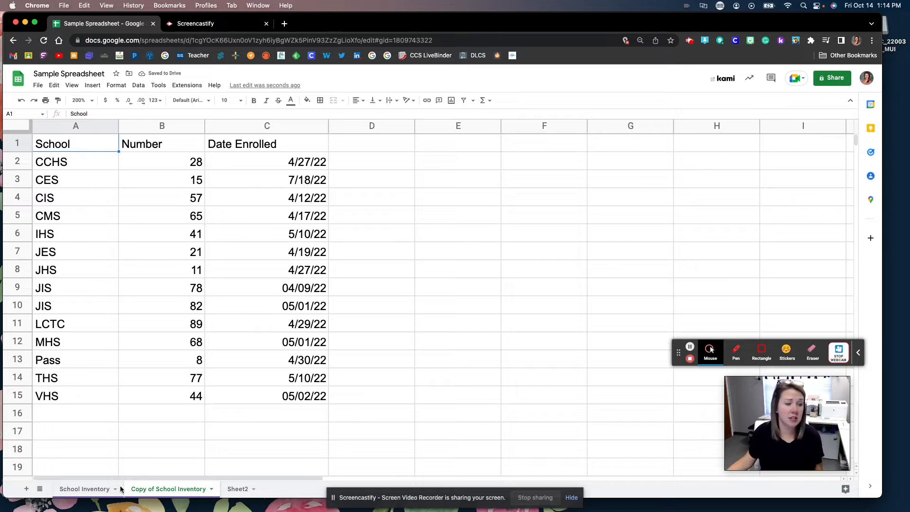
pyautogui.click(211, 491)
pyautogui.moveTo(169, 368)
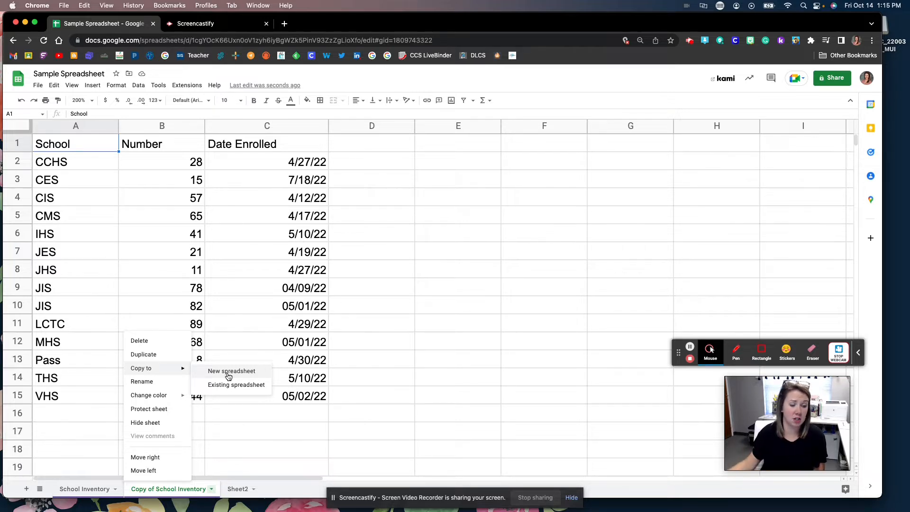
pyautogui.click(197, 287)
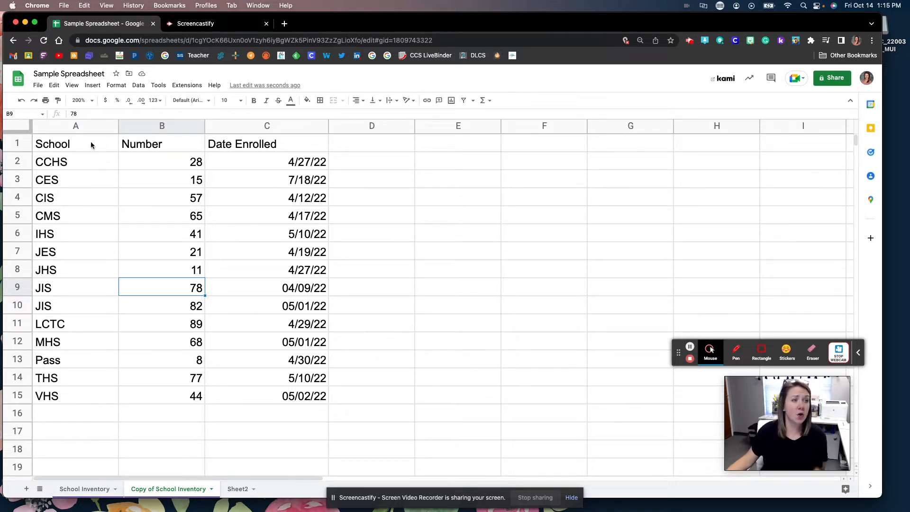
# Step: Create a filter on the duplicated sheet with row 1 (School, Number, Date Enrolled) as its header row
pyautogui.moveTo(75, 146); pyautogui.dragTo(304, 146)
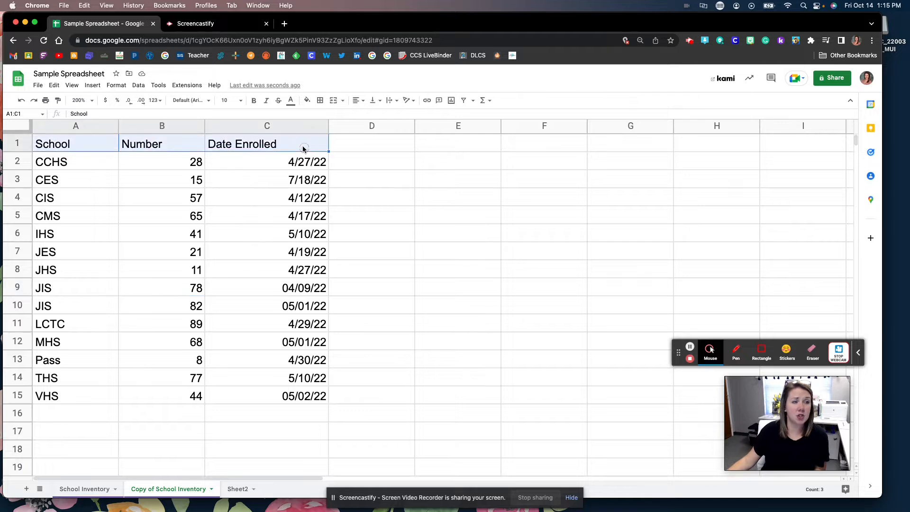
pyautogui.click(298, 201)
pyautogui.click(69, 147)
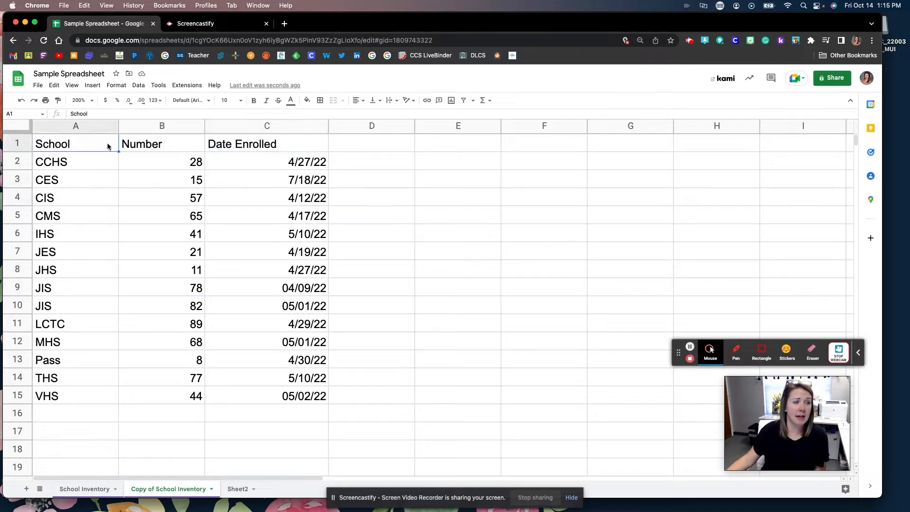
pyautogui.click(164, 146)
pyautogui.click(275, 144)
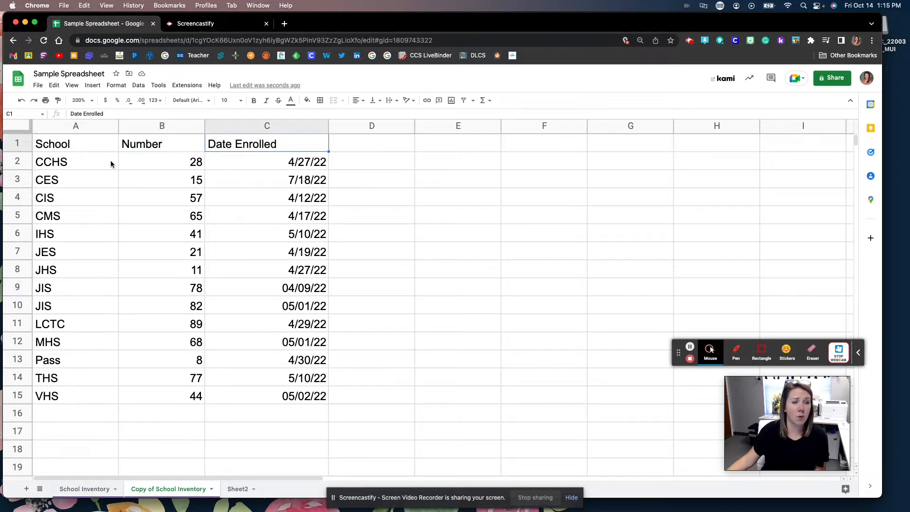
pyautogui.click(17, 144)
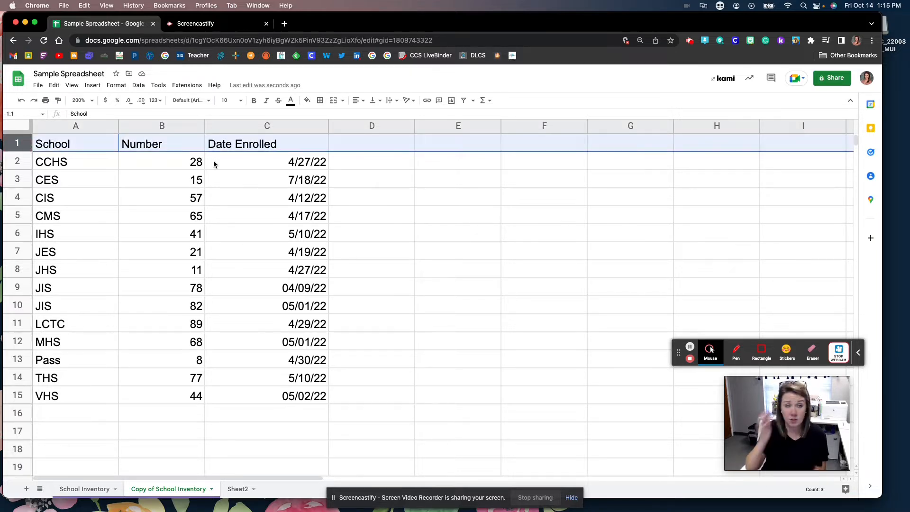
pyautogui.click(139, 86)
pyautogui.click(197, 135)
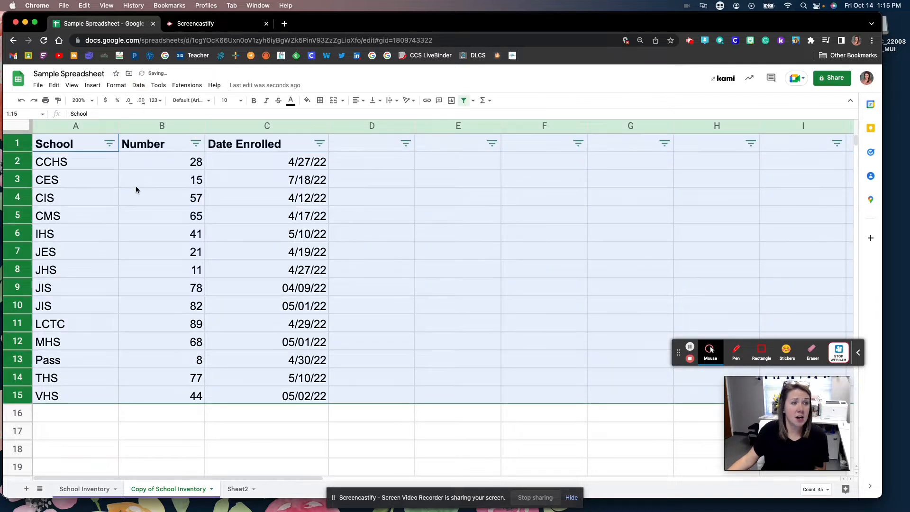
pyautogui.click(135, 187)
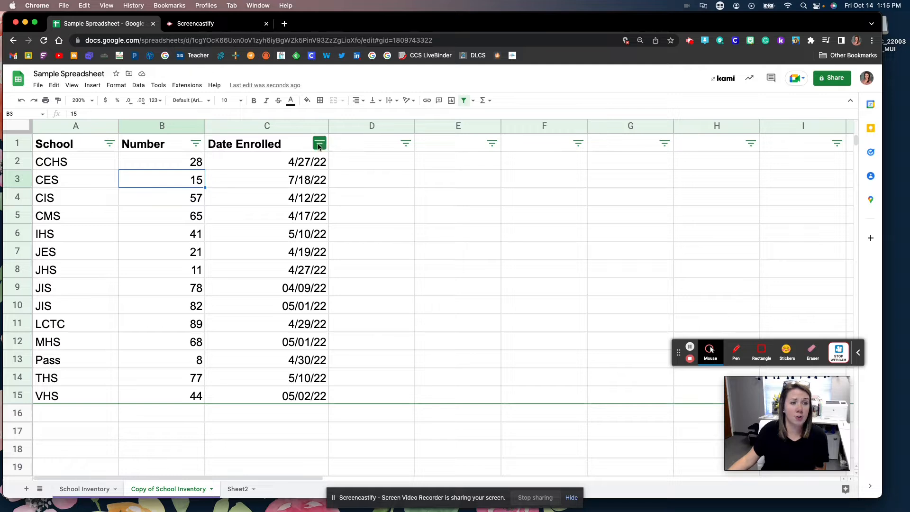
# Step: Sort the filtered data by School from Z to A, and re-sort it by Number in ascending order
pyautogui.click(112, 145)
pyautogui.click(136, 175)
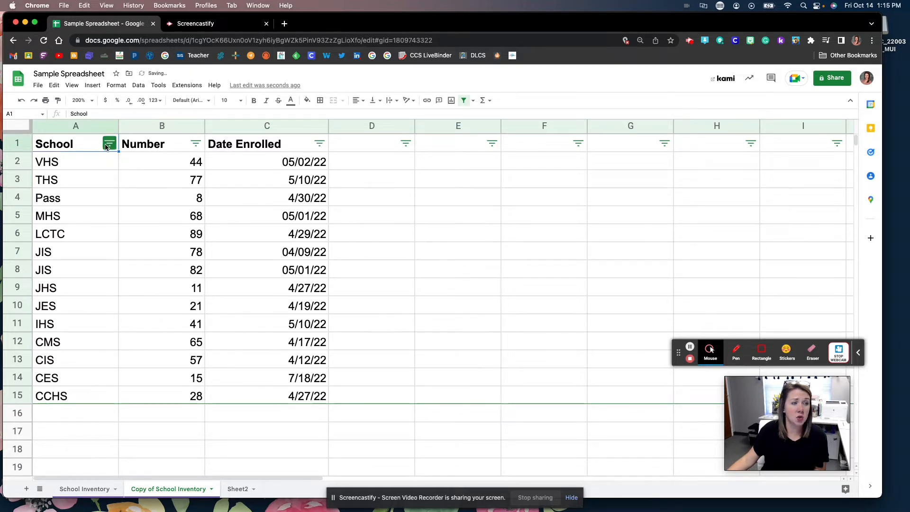
pyautogui.click(195, 144)
pyautogui.click(153, 159)
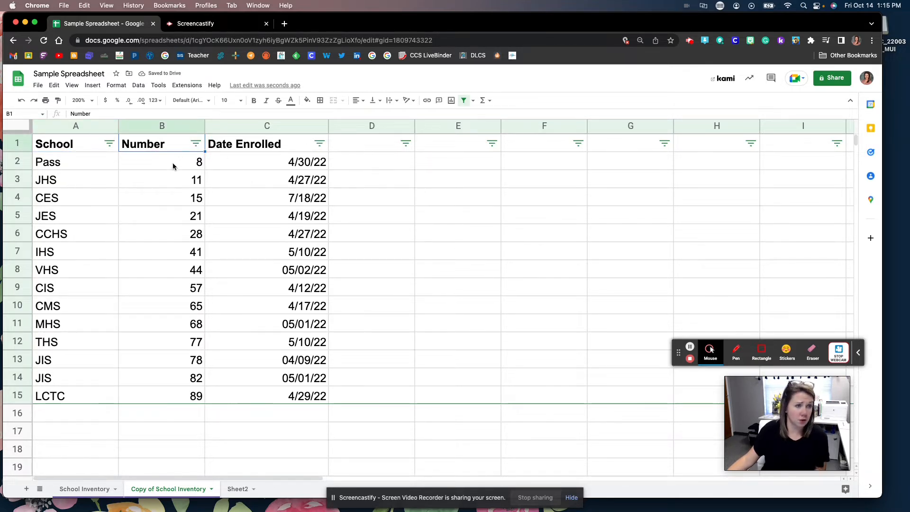
# Step: Sort the data by Date Enrolled from newest to oldest and select the CES record
pyautogui.click(319, 143)
pyautogui.click(228, 178)
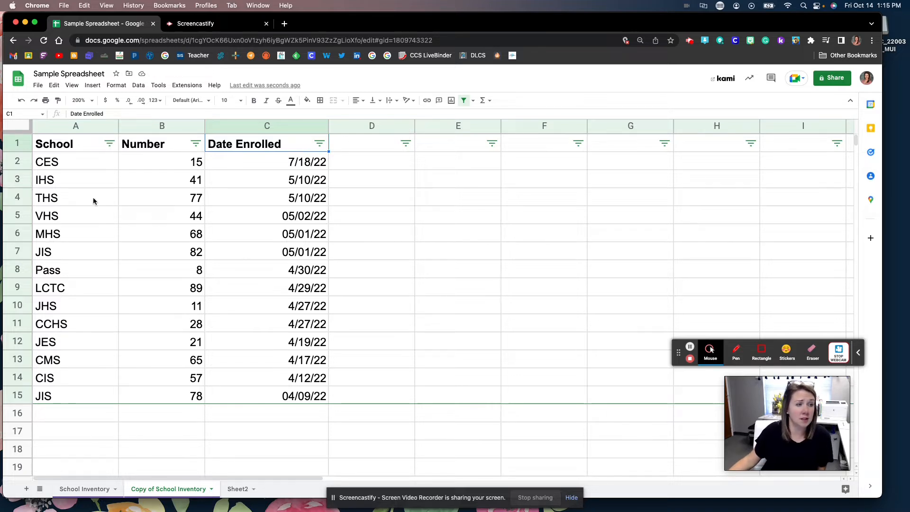
pyautogui.moveTo(84, 163); pyautogui.dragTo(305, 163)
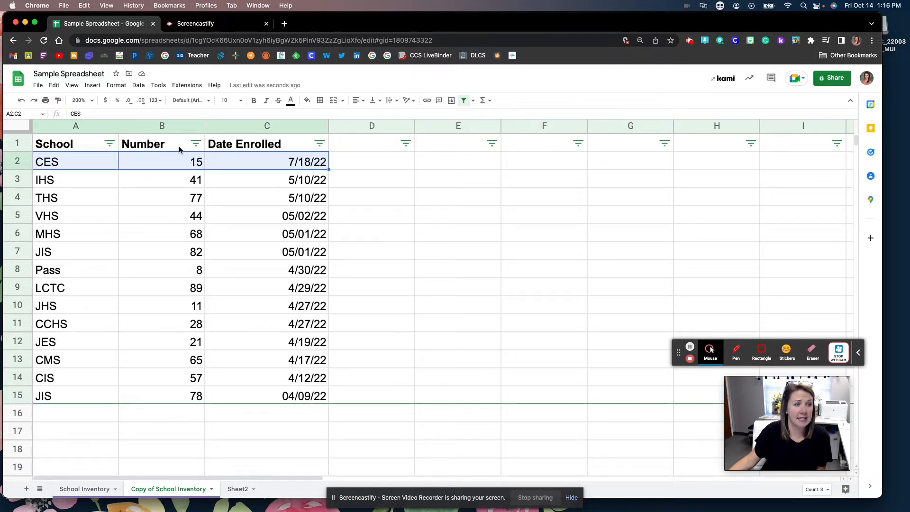
# Step: Sort the data by School from A to Z and highlight the CES record to check its position
pyautogui.click(110, 143)
pyautogui.click(133, 163)
pyautogui.moveTo(51, 179); pyautogui.dragTo(341, 183)
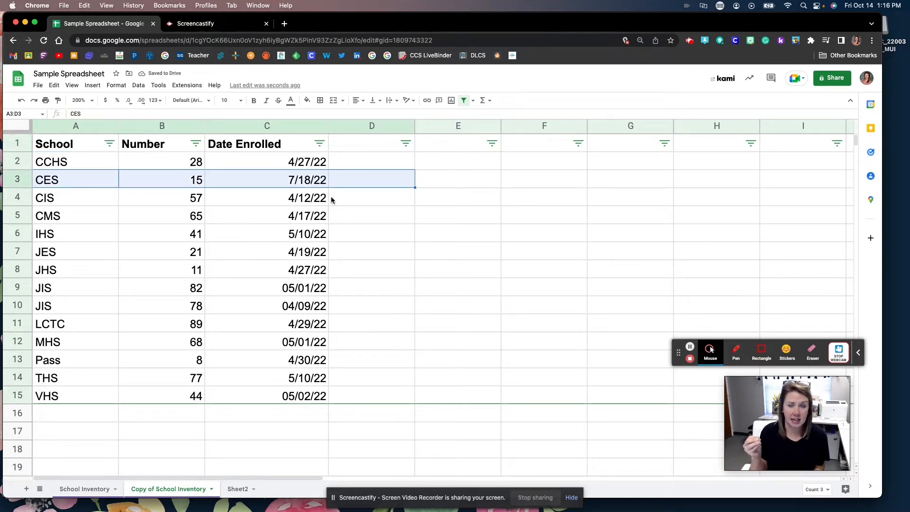
pyautogui.click(339, 164)
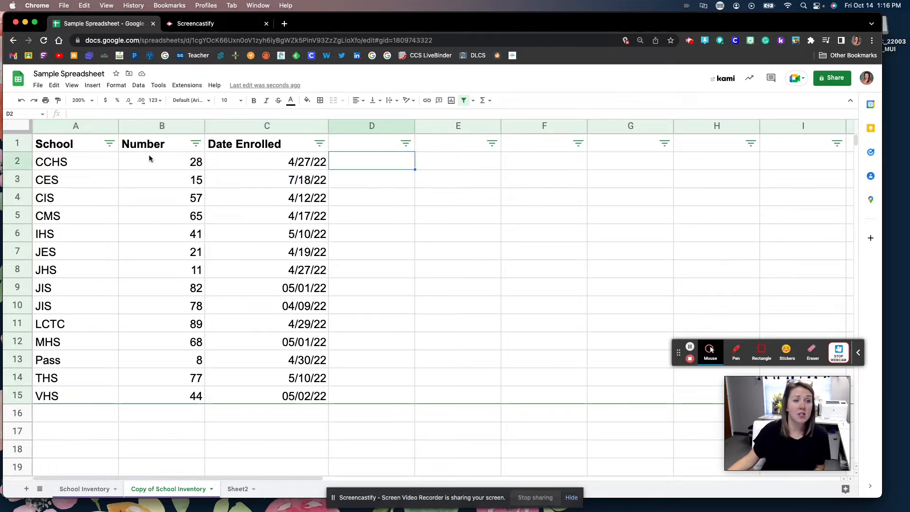
pyautogui.click(231, 290)
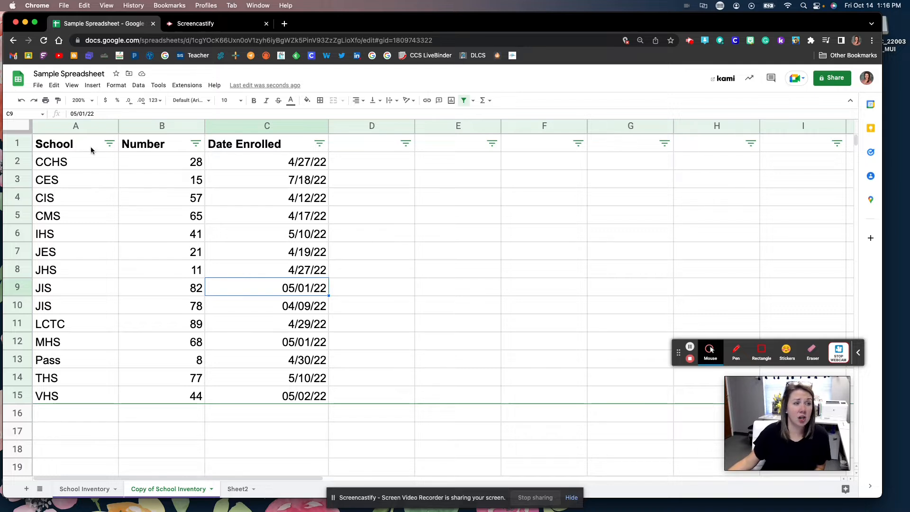
# Step: Delete all existing filter views from the duplicated sheet
pyautogui.click(136, 85)
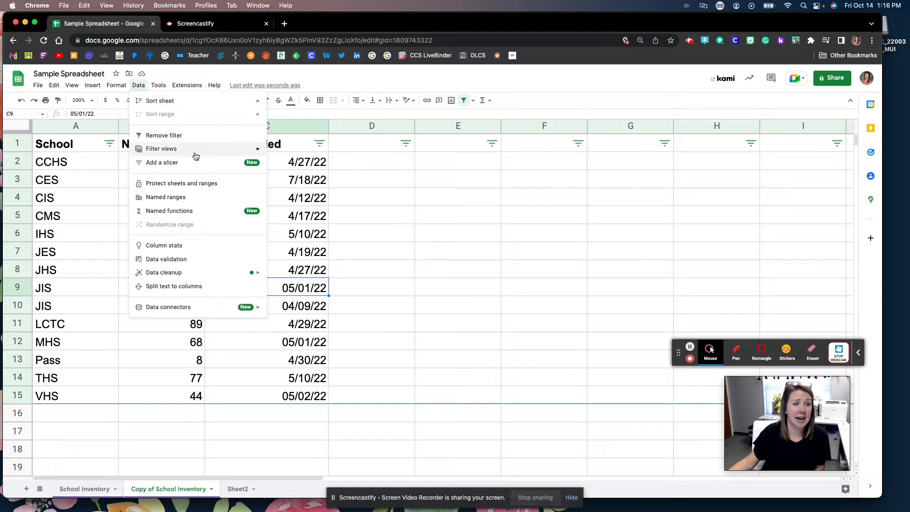
pyautogui.moveTo(193, 149)
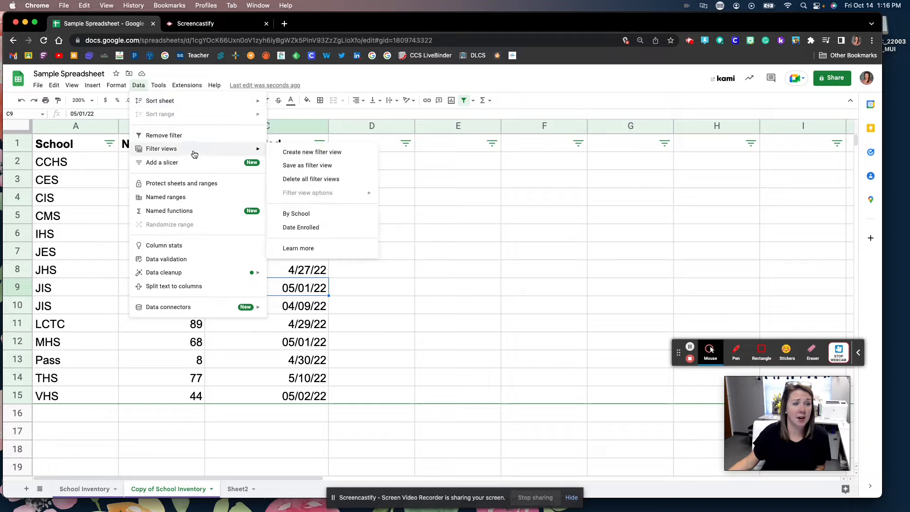
pyautogui.click(307, 180)
# Step: Create a new filter view covering the range A1:C15
pyautogui.click(118, 85)
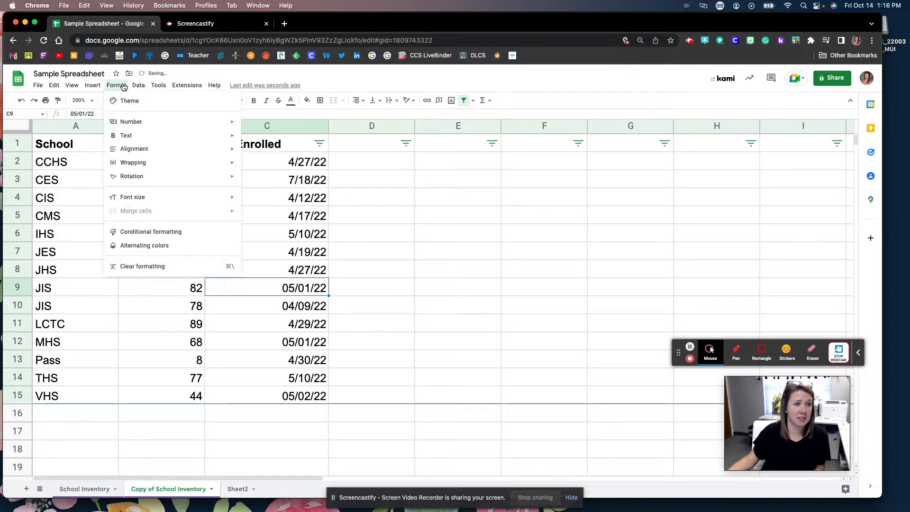
pyautogui.moveTo(156, 86)
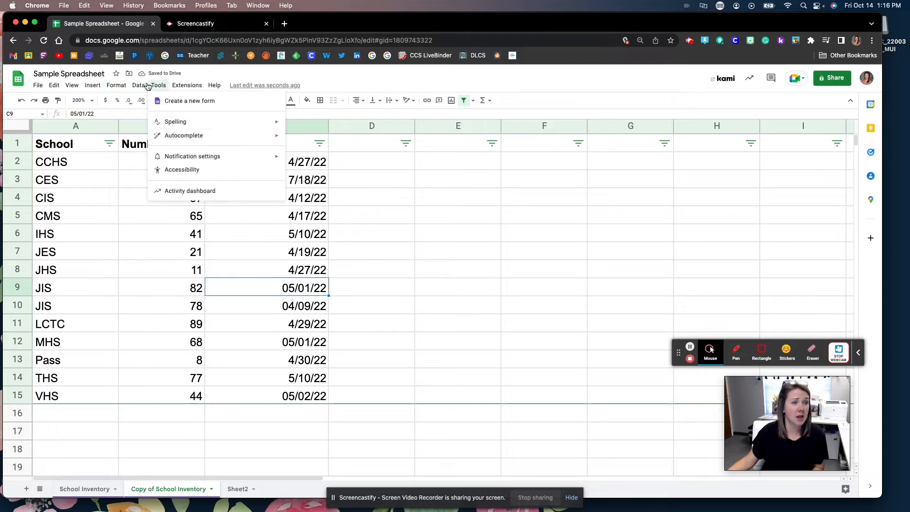
pyautogui.moveTo(162, 148)
pyautogui.click(322, 156)
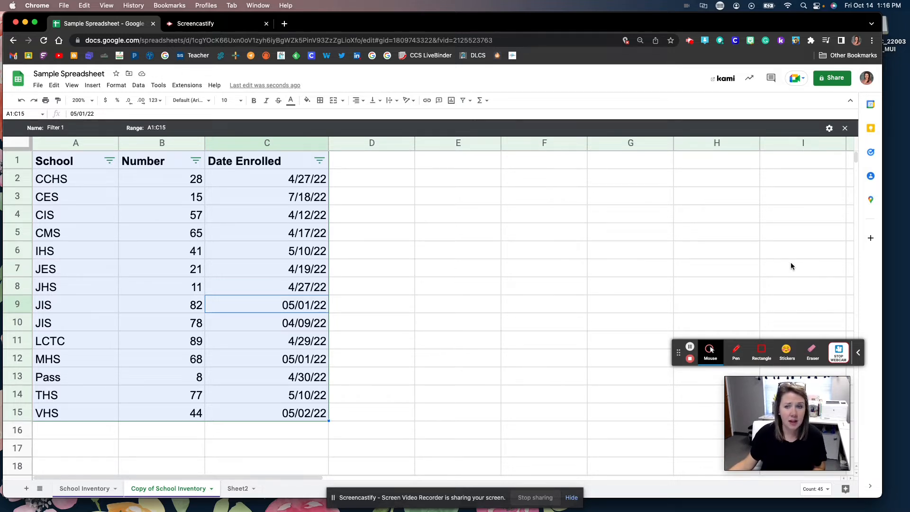
pyautogui.moveTo(678, 353); pyautogui.dragTo(531, 463)
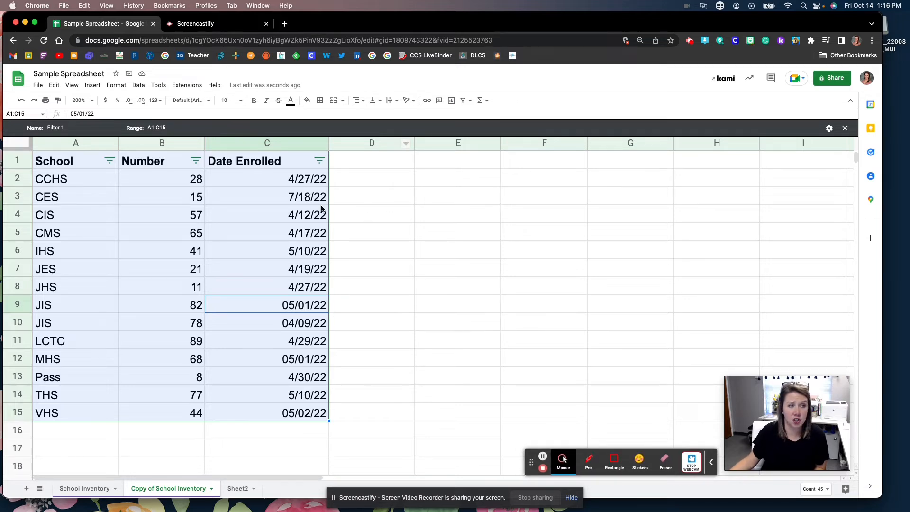
# Step: Sort the new filter view by School from A to Z and name it "School Name"
pyautogui.click(109, 160)
pyautogui.click(124, 191)
pyautogui.click(110, 160)
pyautogui.click(125, 177)
pyautogui.tripleClick(59, 127)
pyautogui.write('School Name')
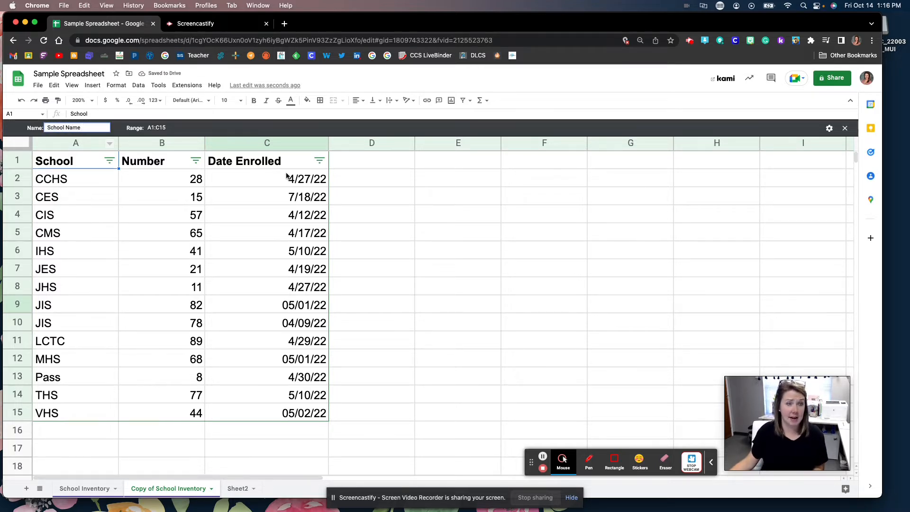
# Step: Select the web address of the School Name filter view, and close that filter view
pyautogui.click(247, 43)
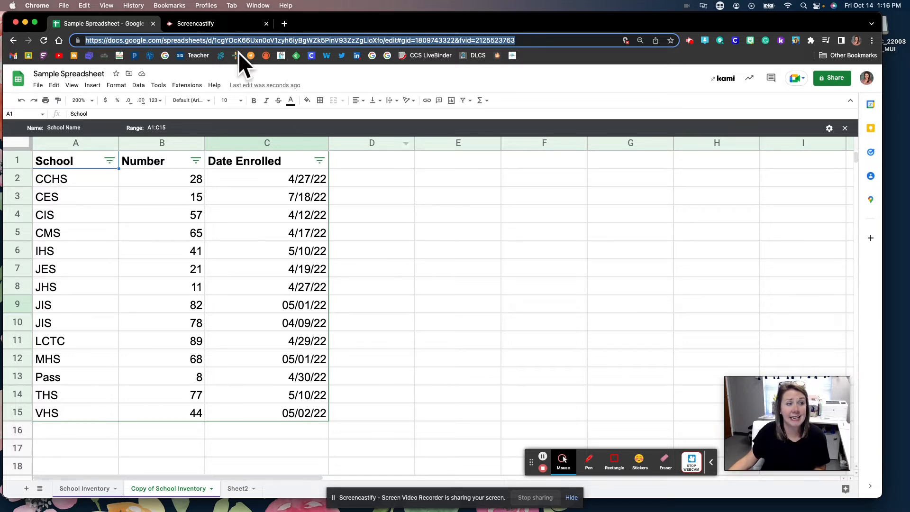
pyautogui.click(138, 86)
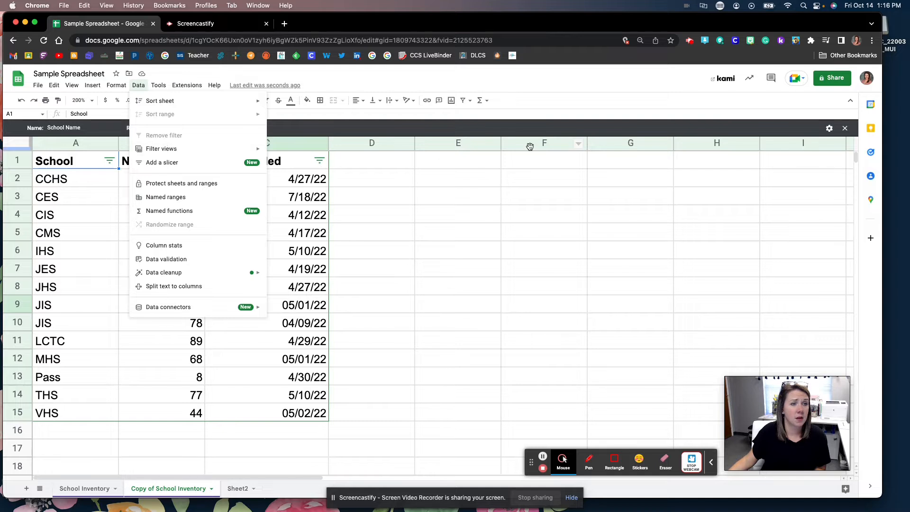
pyautogui.click(844, 129)
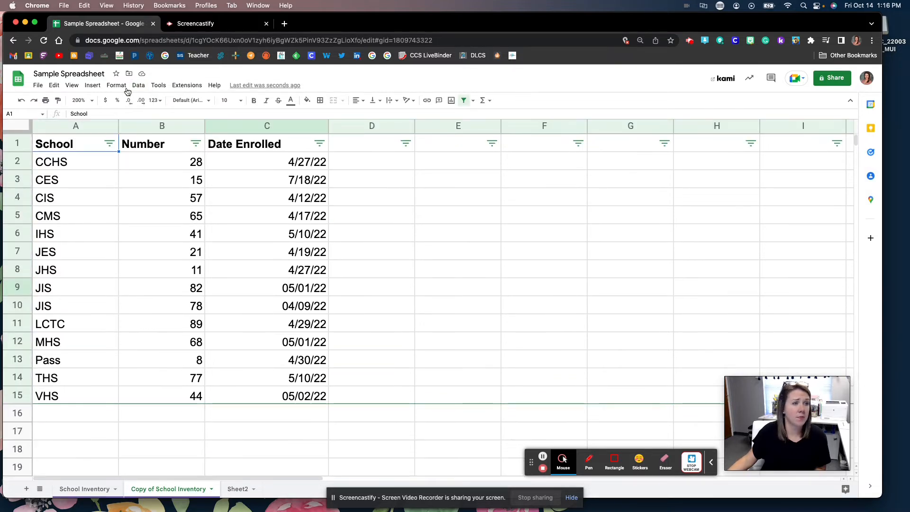
# Step: Create a new filter view for the range A1:C15 and name it "Date Enrolled (newest)"
pyautogui.click(138, 85)
pyautogui.moveTo(155, 153)
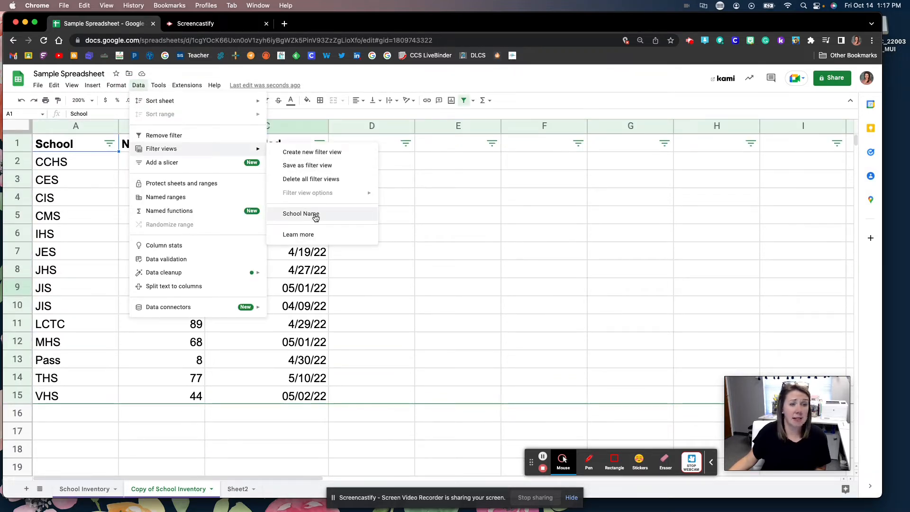
pyautogui.click(322, 153)
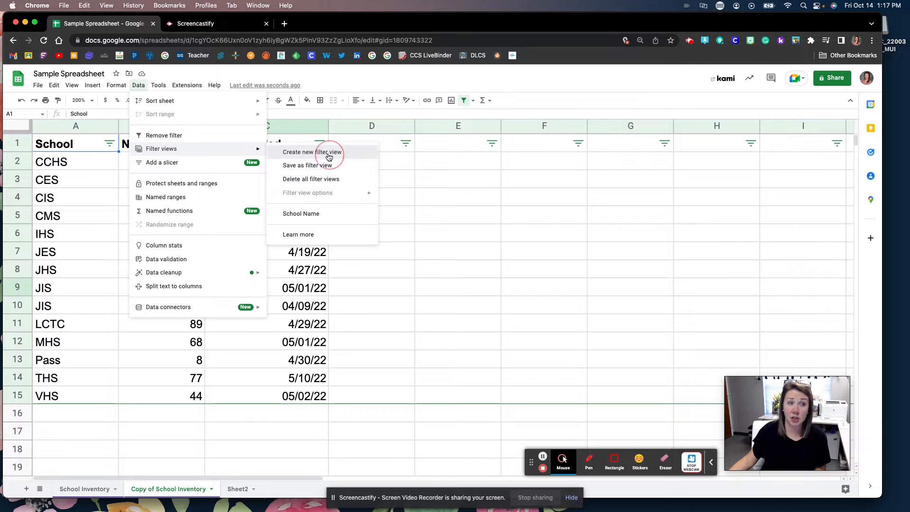
pyautogui.click(66, 127)
pyautogui.write('Date E')
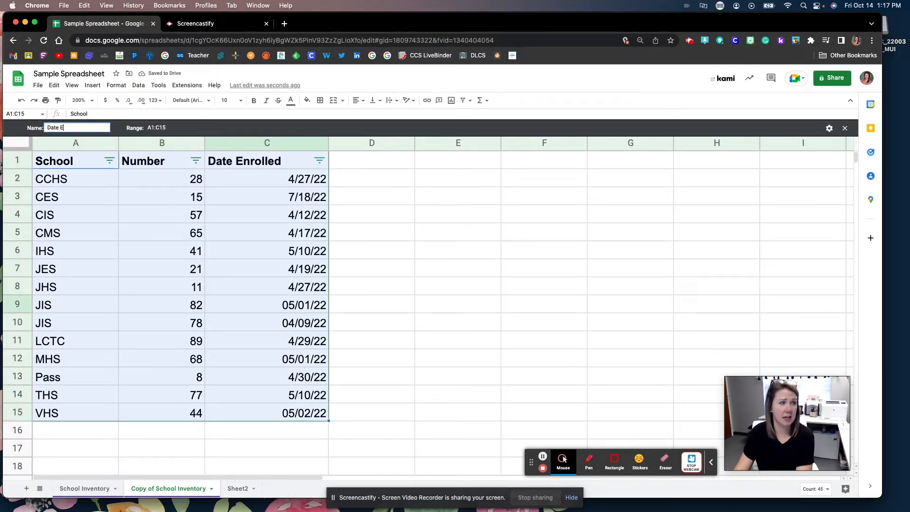
pyautogui.write('nrolled (newest')
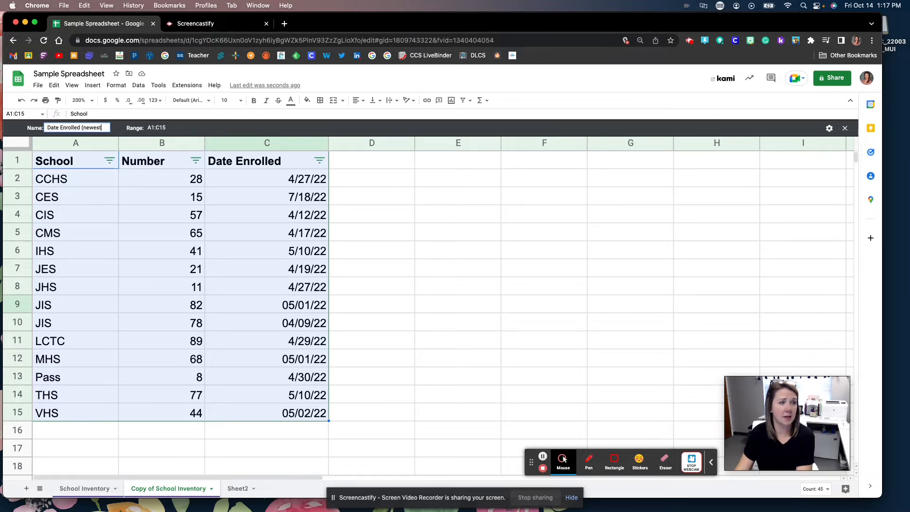
# Step: Sort the Date Enrolled (newest) filter view by Date Enrolled from Z to A, and close the view
pyautogui.click(319, 161)
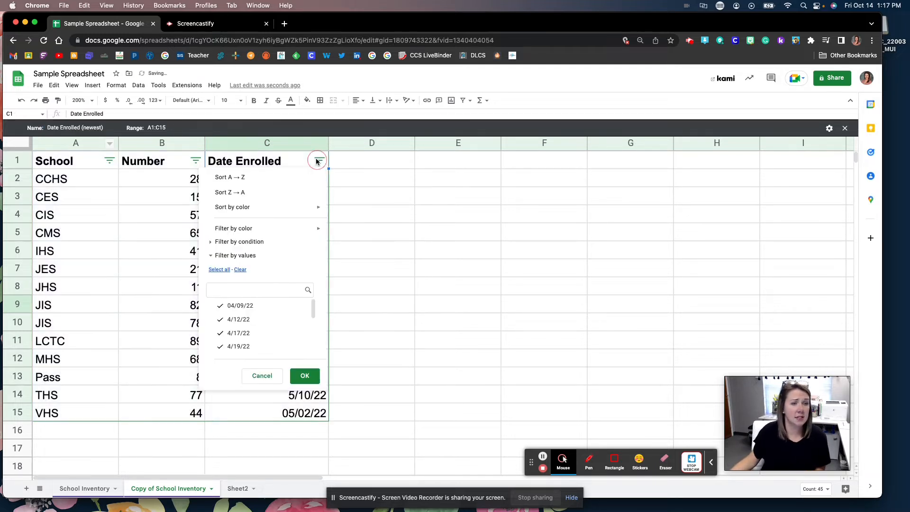
pyautogui.click(276, 190)
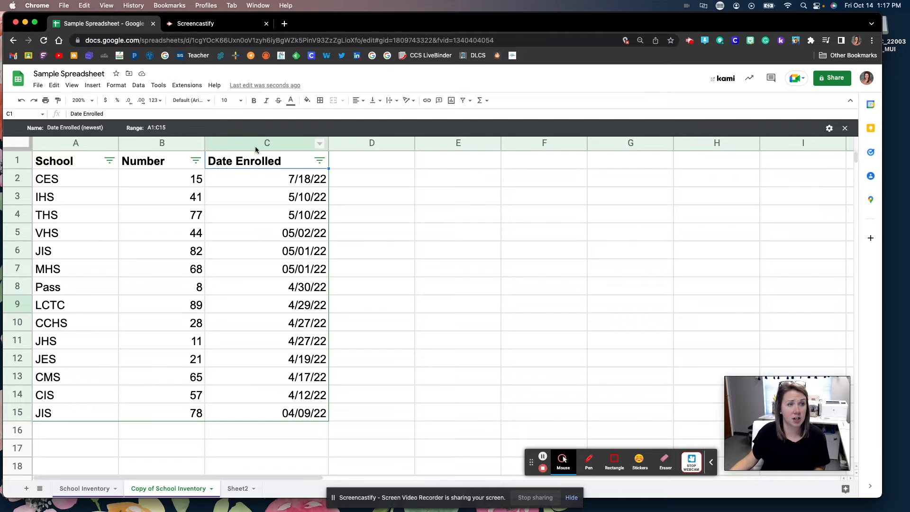
pyautogui.click(845, 128)
# Step: Delete all filter views from the duplicated sheet
pyautogui.click(138, 85)
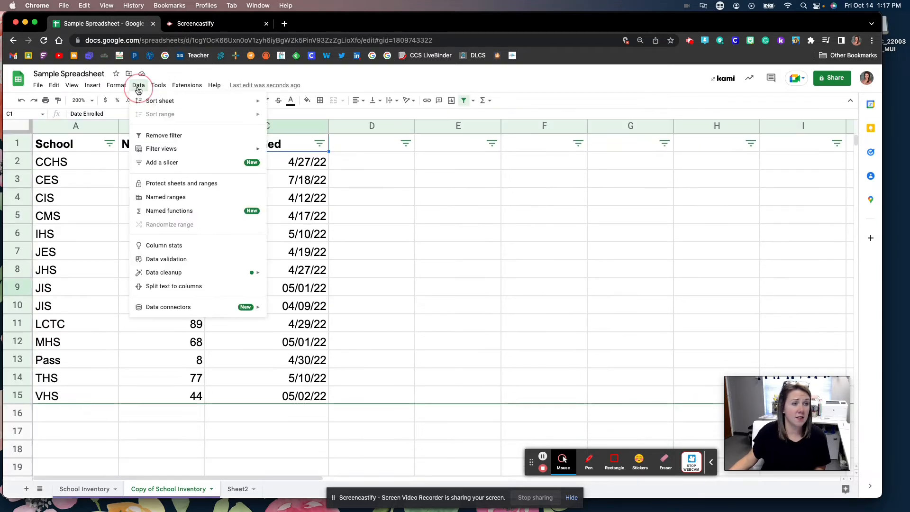
pyautogui.moveTo(191, 154)
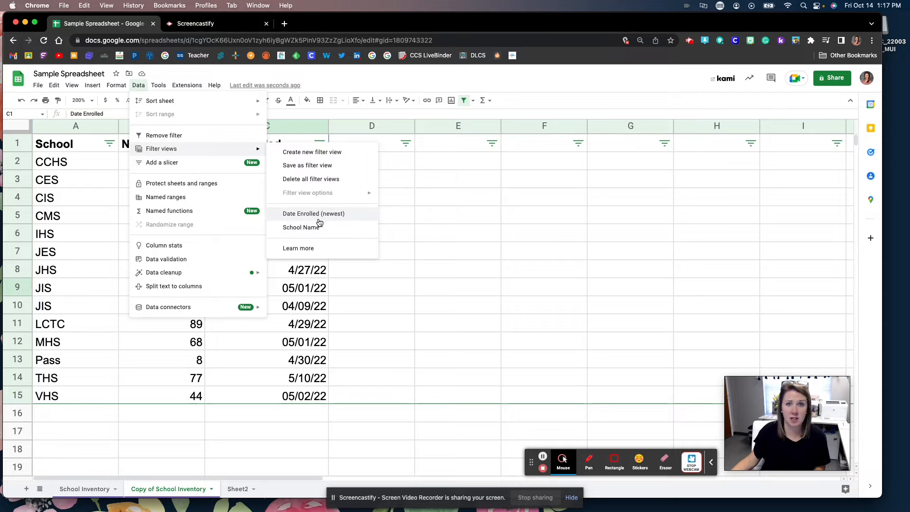
pyautogui.click(319, 180)
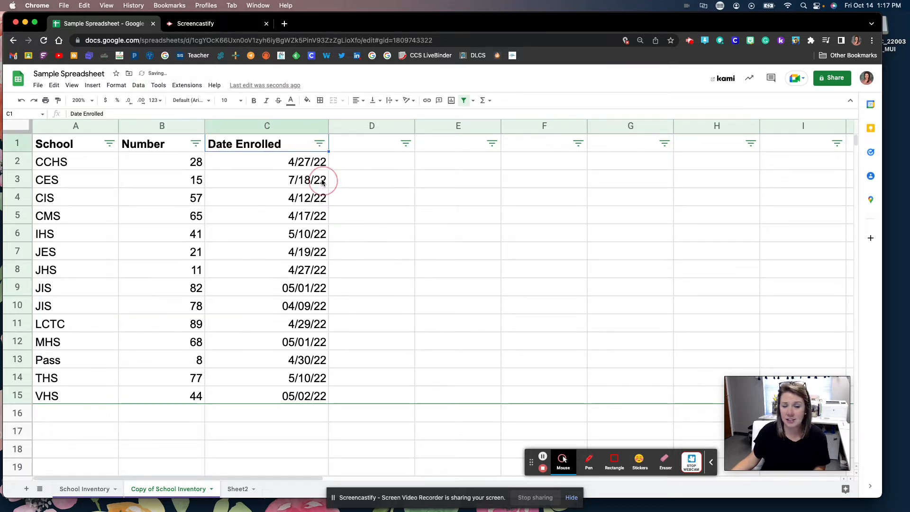
pyautogui.click(138, 86)
pyautogui.moveTo(138, 85)
pyautogui.click(318, 188)
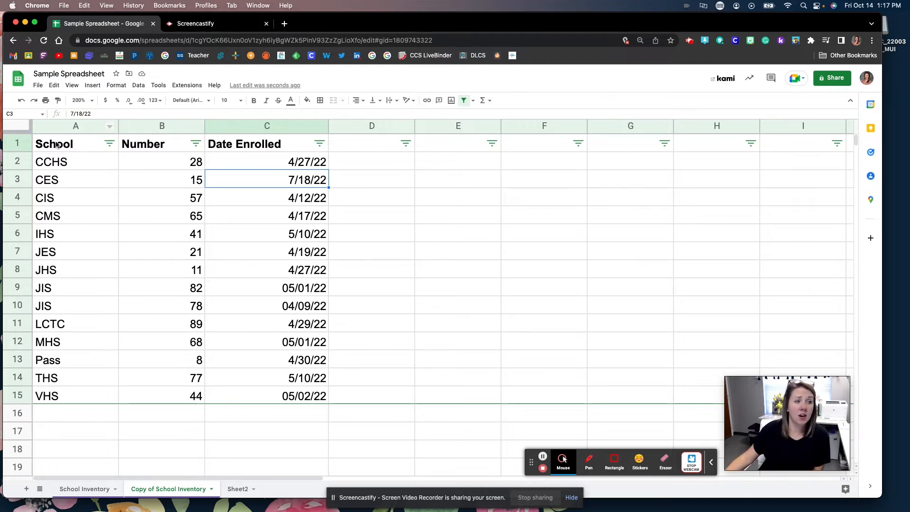
# Step: Select the whole table A1:C15 and open its "Cell is empty" conditional format rule for editing
pyautogui.moveTo(57, 144)
pyautogui.mouseDown()
pyautogui.moveTo(277, 172)
pyautogui.moveTo(314, 341)
pyautogui.moveTo(315, 398)
pyautogui.mouseUp()
pyautogui.click(266, 332)
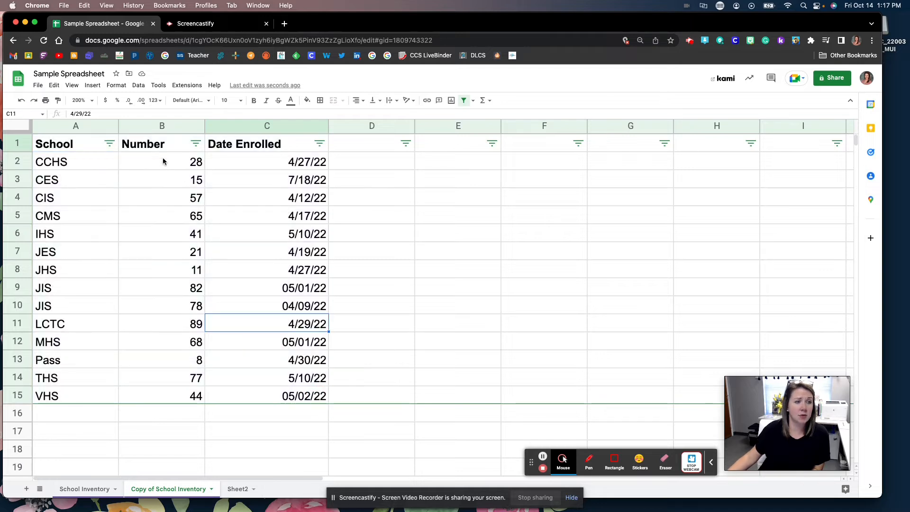
pyautogui.moveTo(294, 175); pyautogui.dragTo(313, 396)
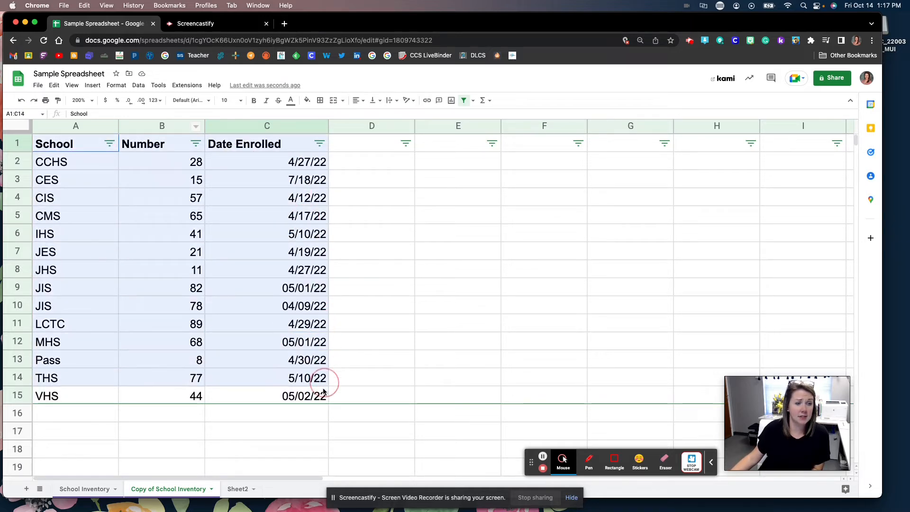
pyautogui.click(116, 86)
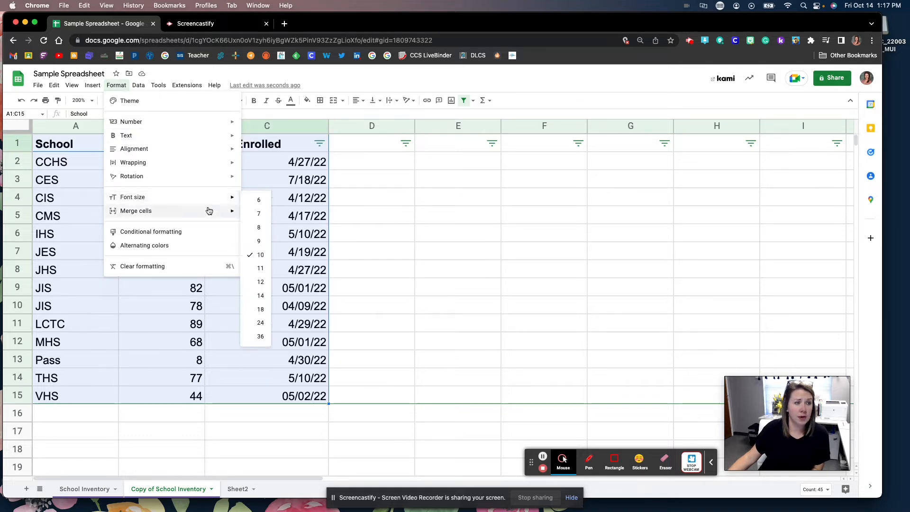
pyautogui.click(148, 232)
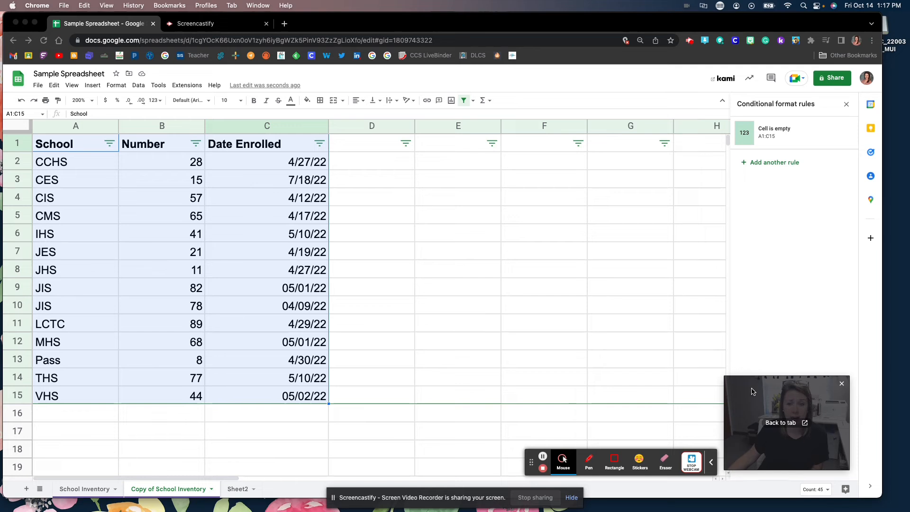
pyautogui.moveTo(752, 393); pyautogui.dragTo(608, 369)
pyautogui.click(774, 135)
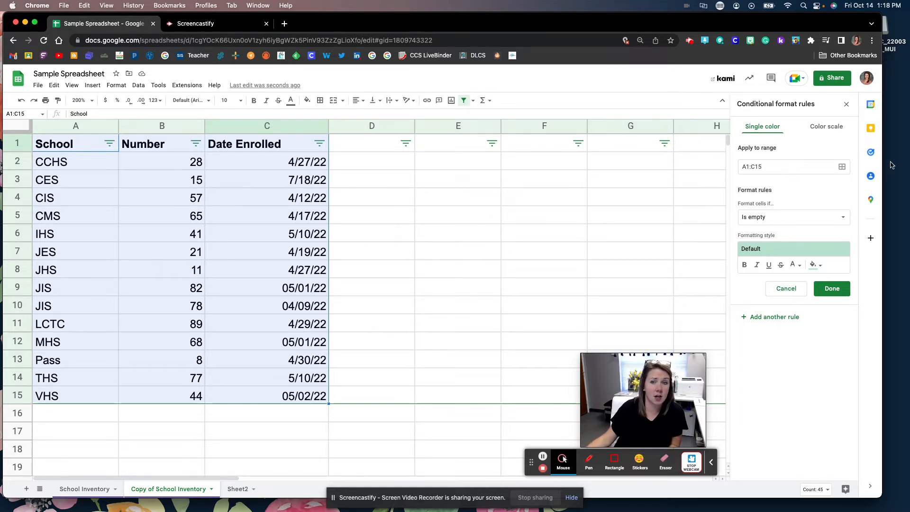
# Step: Change the conditional format rule's range to the Number values in B2:B15
pyautogui.click(841, 171)
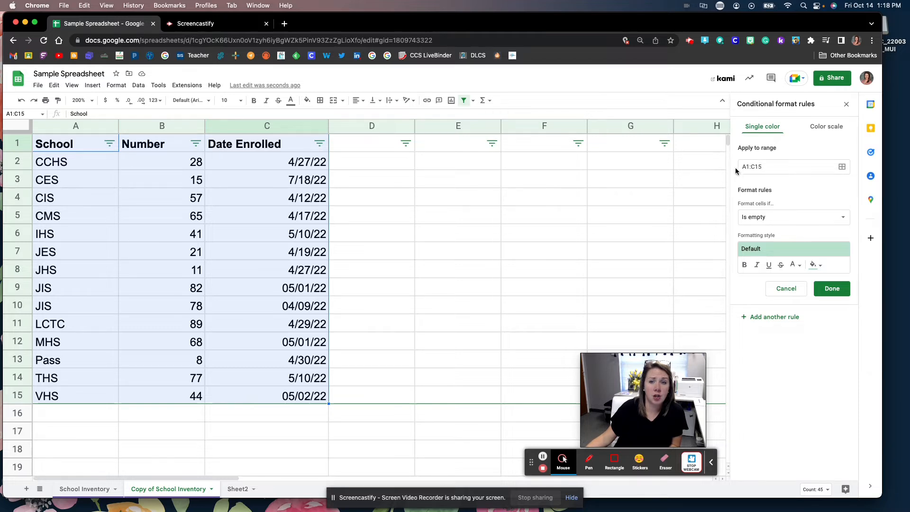
pyautogui.moveTo(188, 160); pyautogui.dragTo(193, 398)
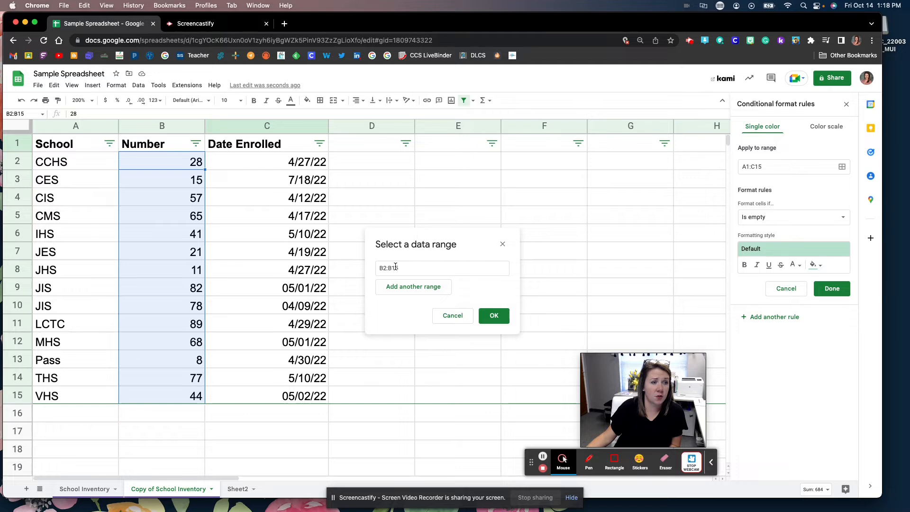
pyautogui.click(494, 315)
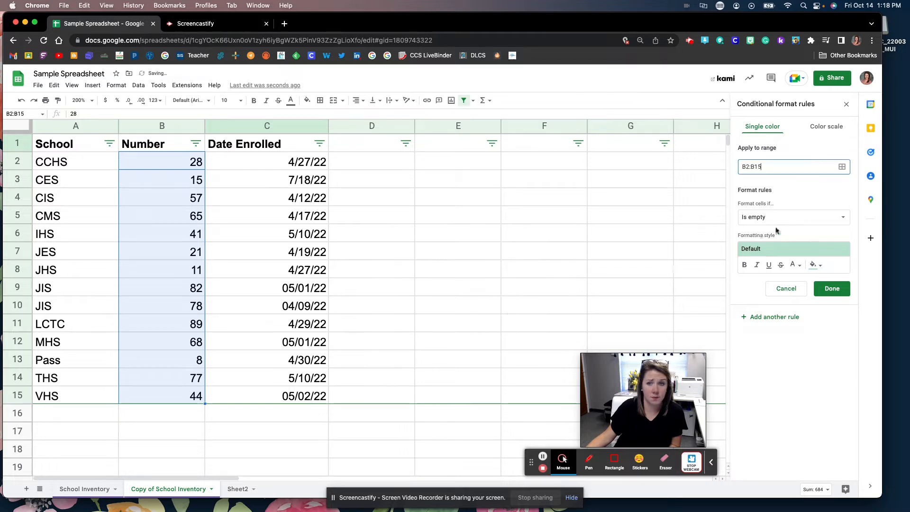
# Step: Set the rule to format cells less than or equal to 25 with the default green style
pyautogui.click(784, 217)
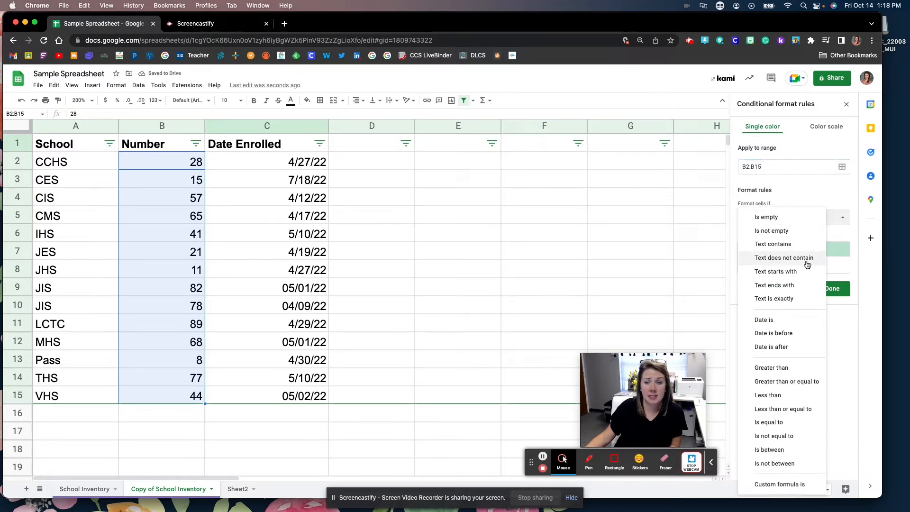
pyautogui.click(789, 409)
pyautogui.click(782, 237)
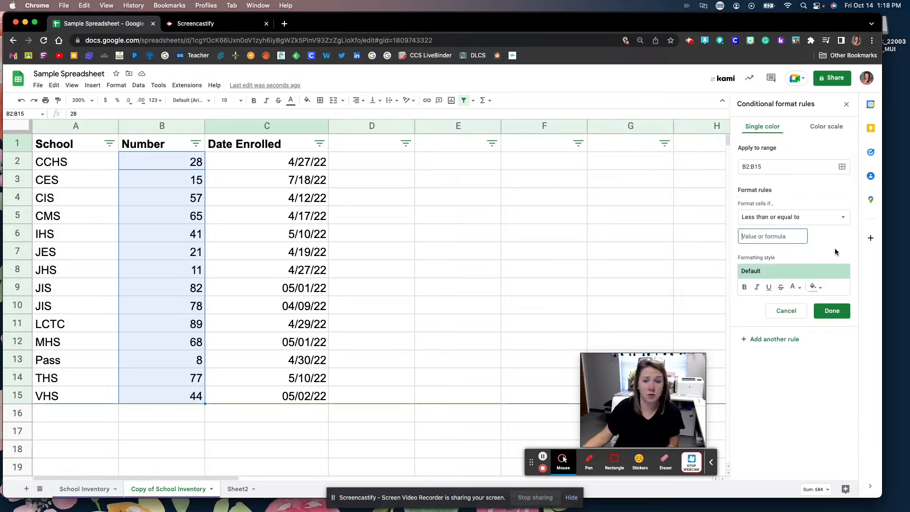
pyautogui.write('25')
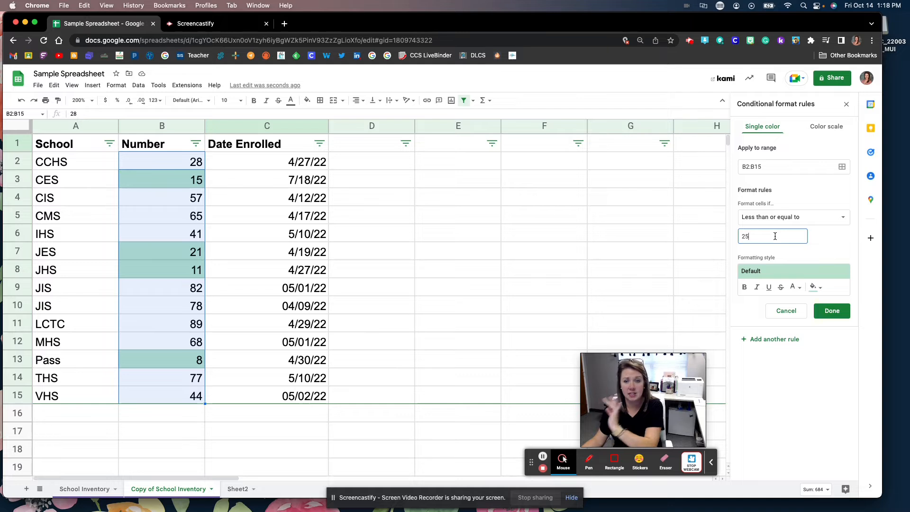
# Step: Add a second rule for B2:B15 that fills cells less than or equal to 50 with light cyan
pyautogui.click(772, 343)
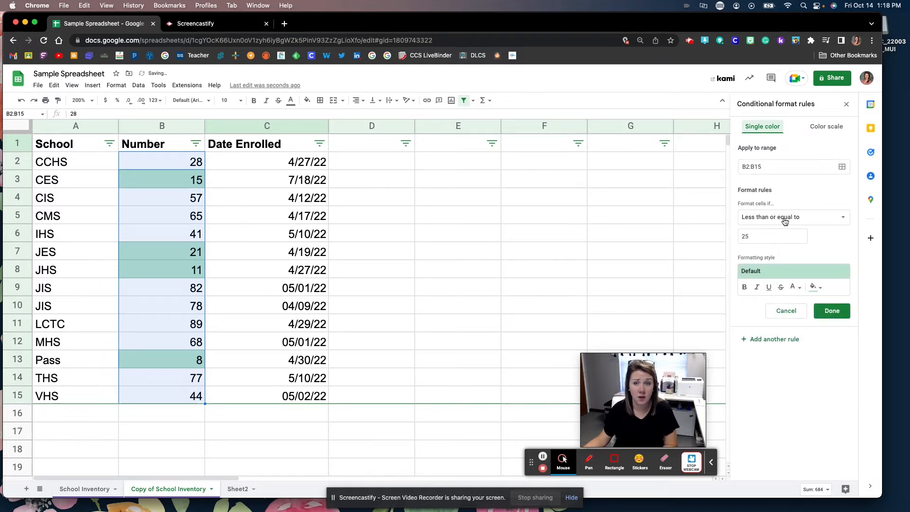
pyautogui.click(784, 216)
pyautogui.click(782, 267)
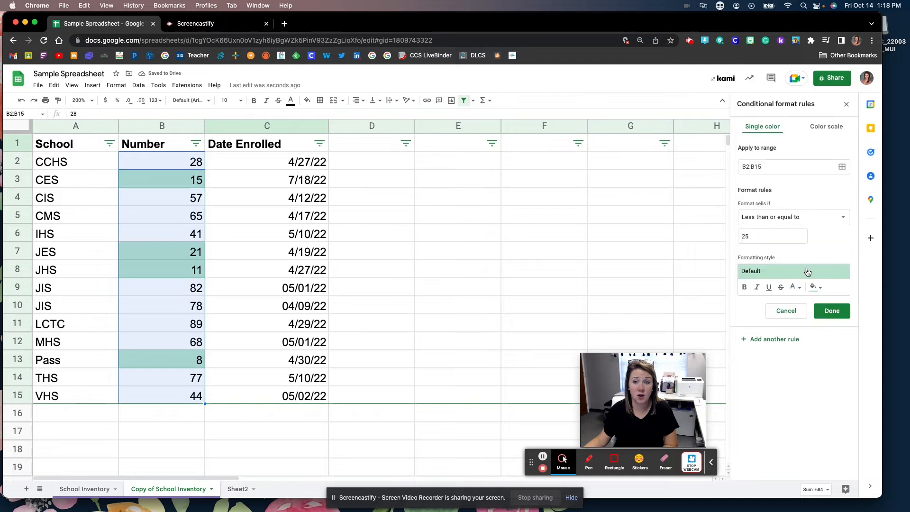
pyautogui.click(765, 235)
pyautogui.write('5')
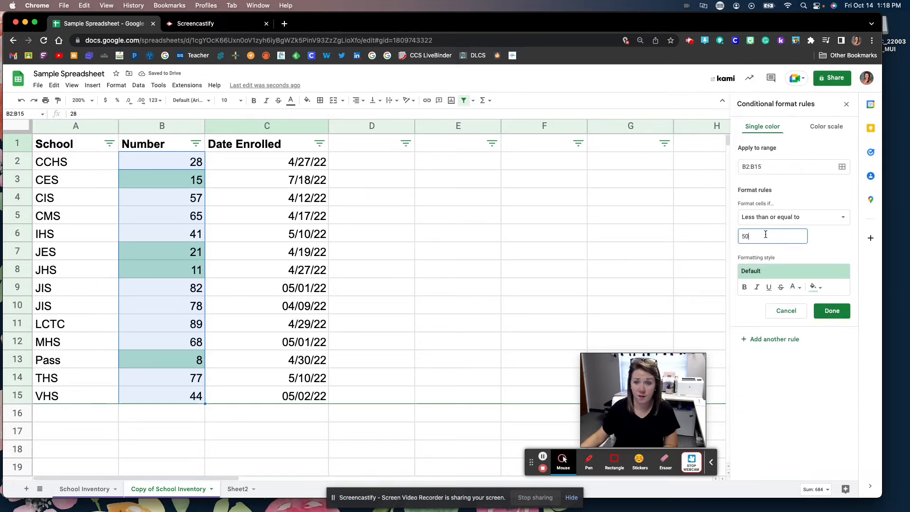
pyautogui.click(814, 286)
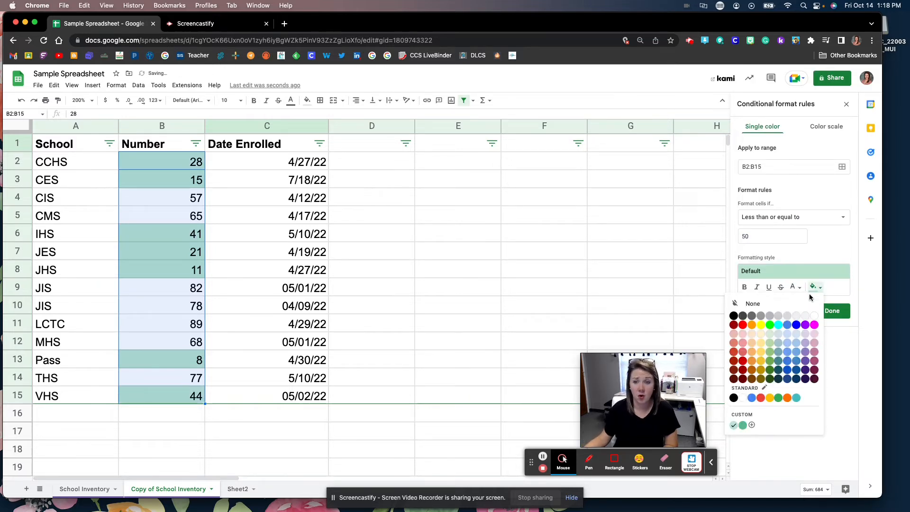
pyautogui.click(778, 339)
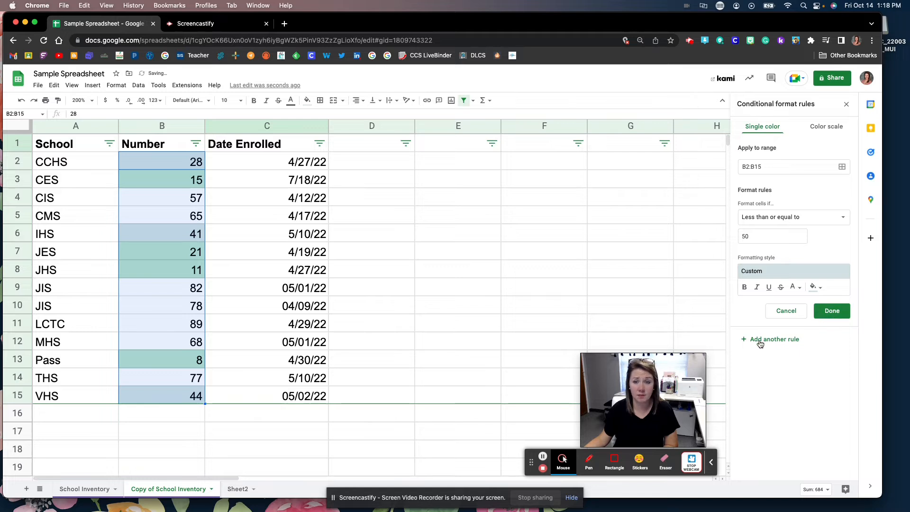
# Step: Add a third rule for B2:B15 that fills cells less than or equal to 75 with light cornflower blue
pyautogui.doubleClick(758, 236)
pyautogui.write('75')
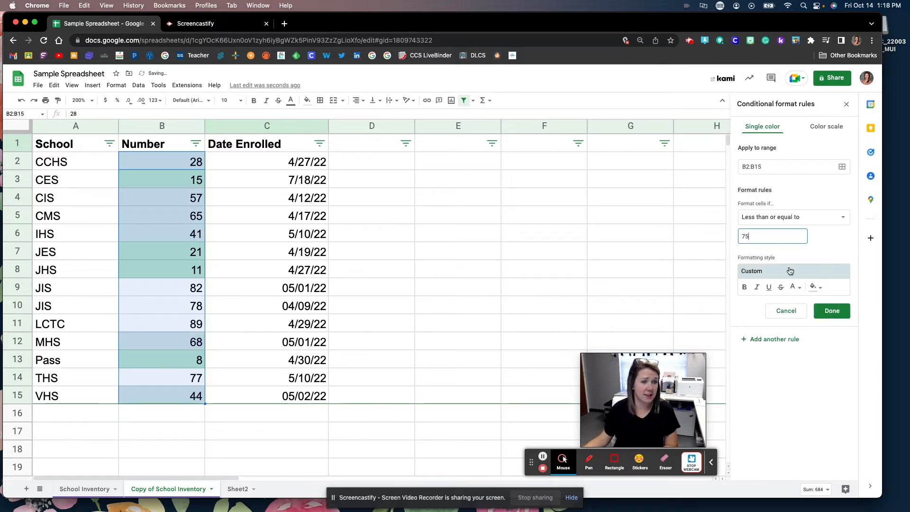
pyautogui.click(814, 286)
pyautogui.click(789, 338)
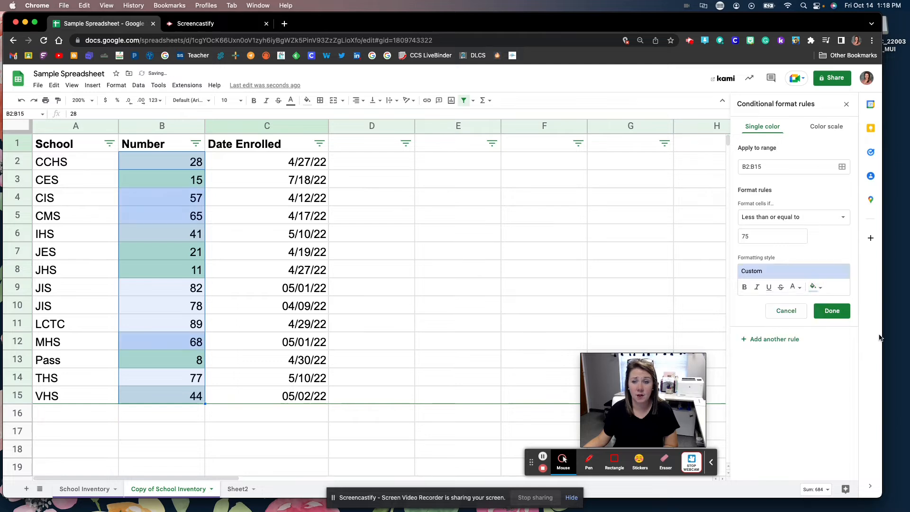
pyautogui.click(833, 311)
# Step: Add a fourth rule for B2:B15 that fills cells less than or equal to 100 with light blue, and save it
pyautogui.click(775, 228)
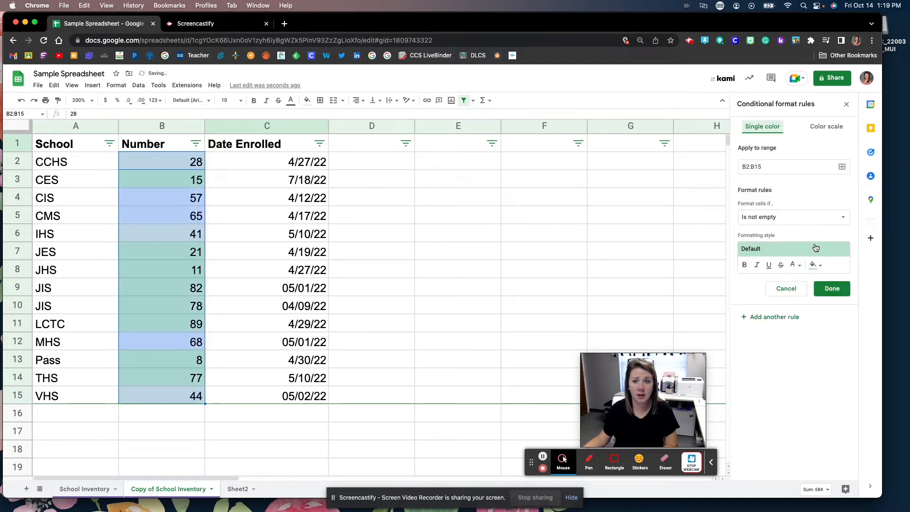
pyautogui.click(765, 224)
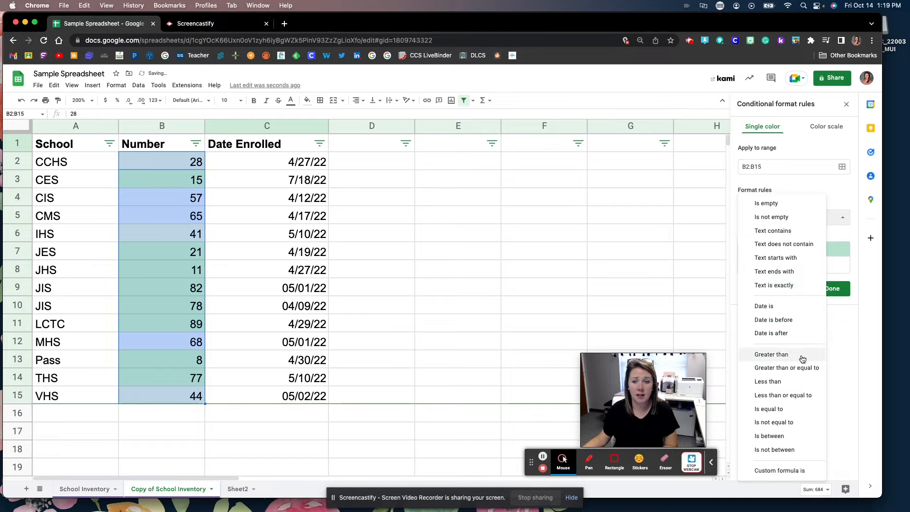
pyautogui.click(789, 395)
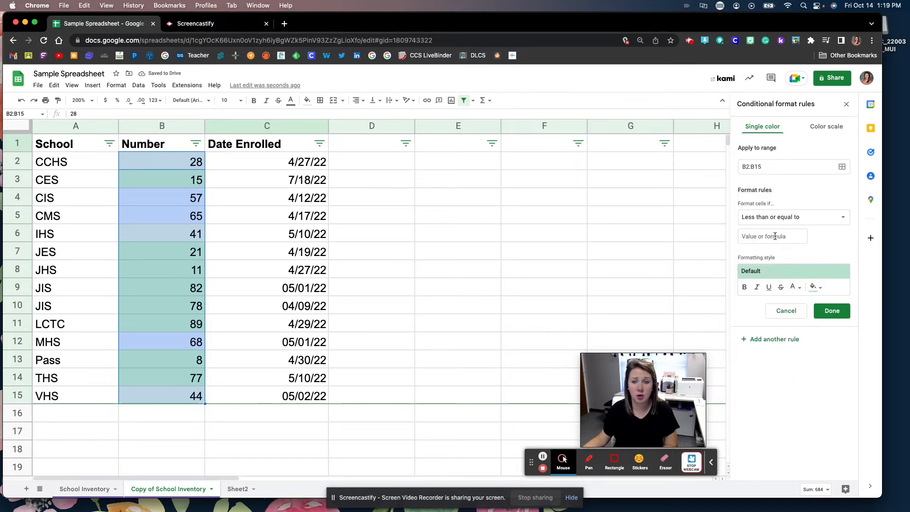
pyautogui.click(775, 235)
pyautogui.write('11')
pyautogui.write('00')
pyautogui.click(815, 287)
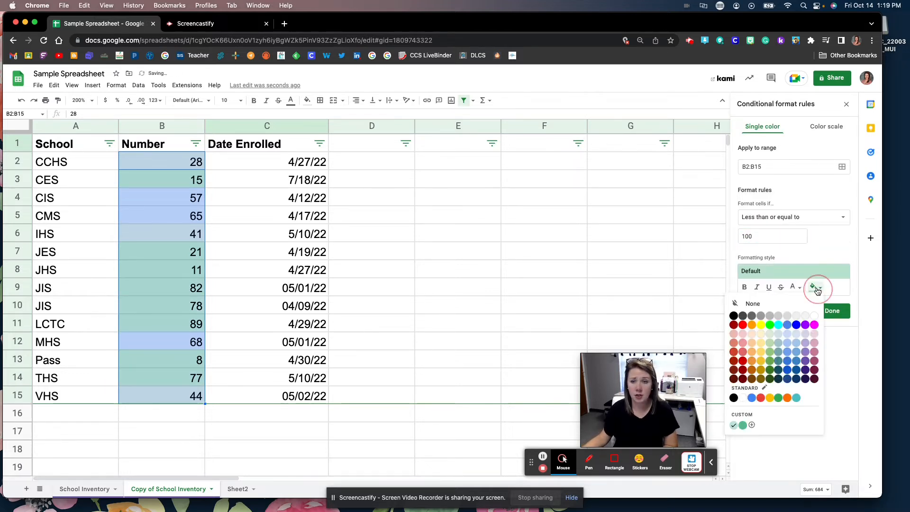
pyautogui.click(799, 338)
pyautogui.click(834, 311)
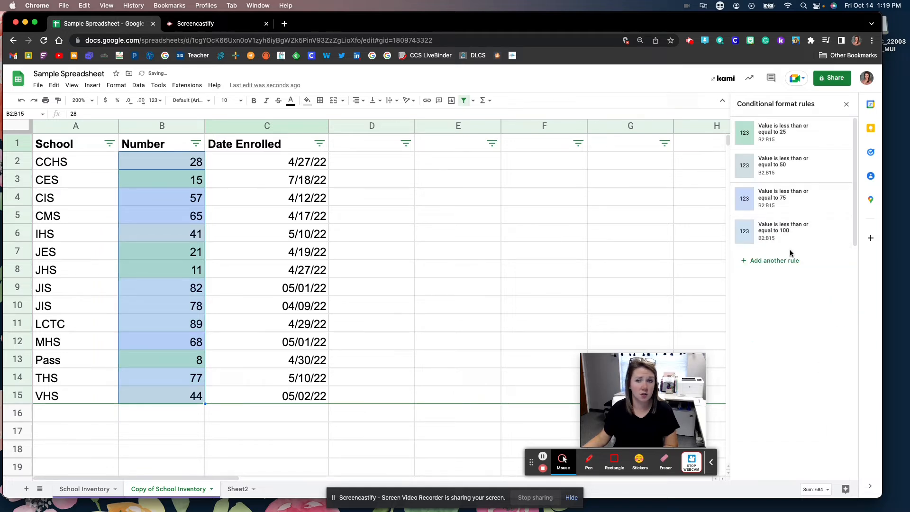
# Step: Check the coloured Number column without its selection, and reselect B2:B15 to review its conditional format rules
pyautogui.click(354, 288)
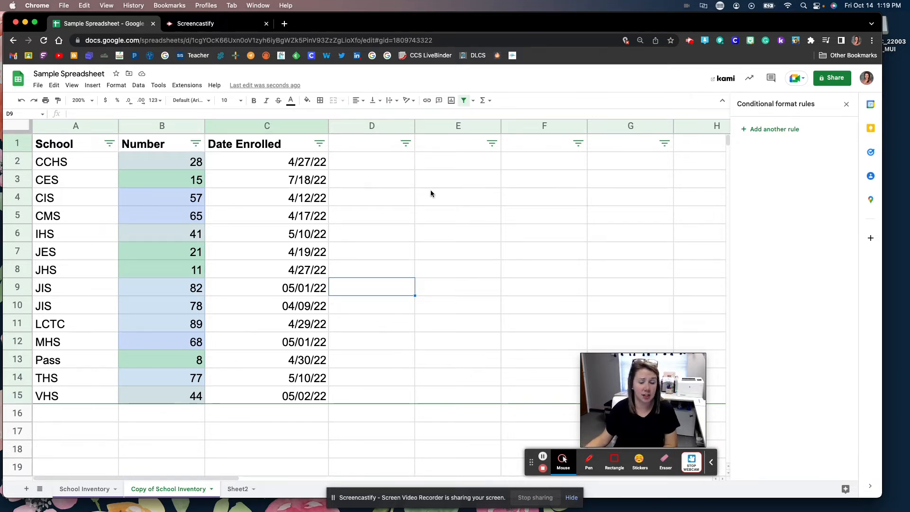
pyautogui.moveTo(170, 161); pyautogui.dragTo(187, 396)
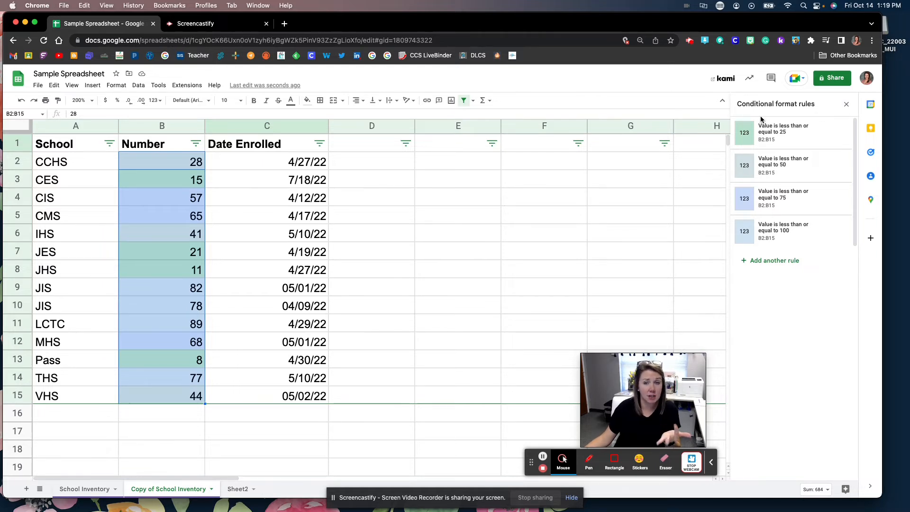
# Step: Try sorting the rows by the Number column A to Z, undo the sort, and close the conditional format rules
pyautogui.click(195, 143)
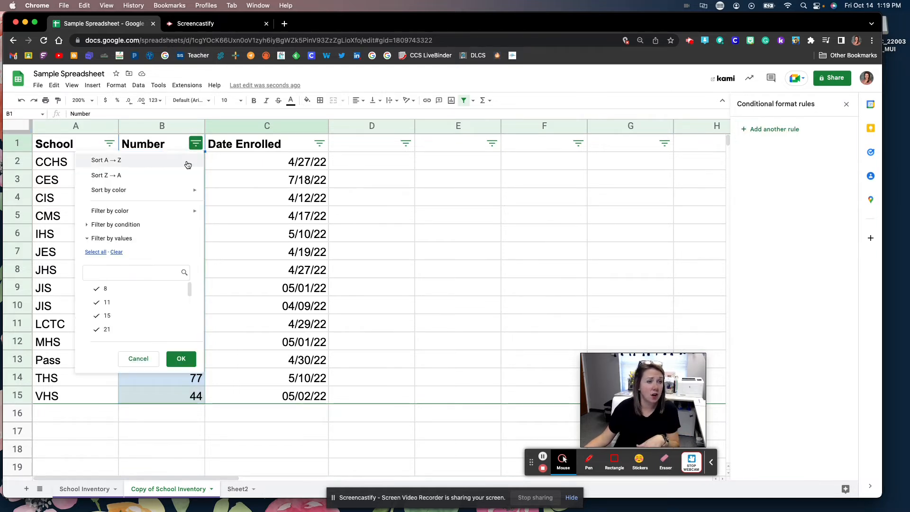
pyautogui.click(151, 164)
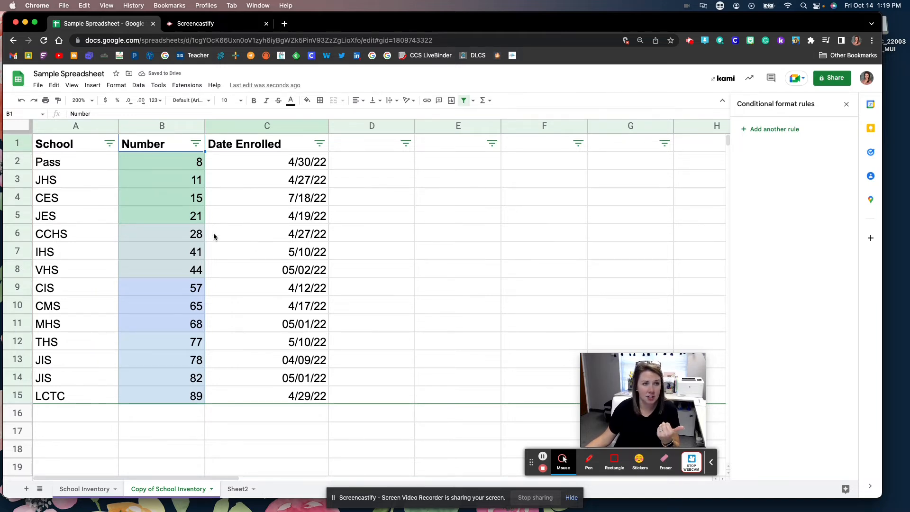
pyautogui.click(22, 100)
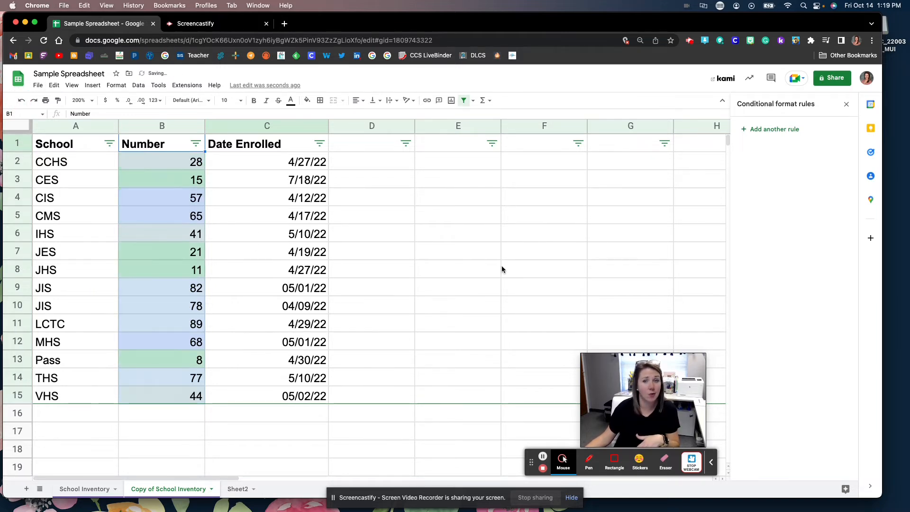
pyautogui.click(848, 105)
pyautogui.click(462, 217)
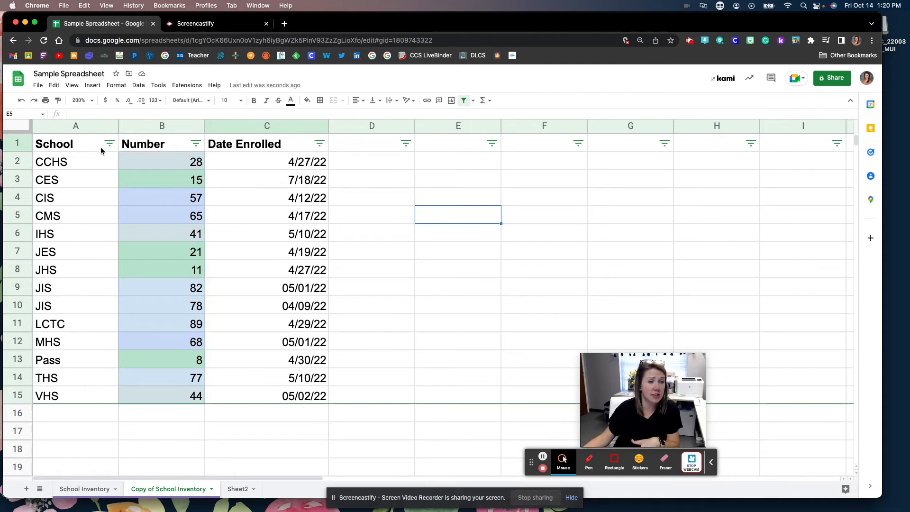
# Step: Select the School column and start a protected range for it, comparing the Sheet option before returning to Range
pyautogui.moveTo(76, 146); pyautogui.dragTo(95, 396)
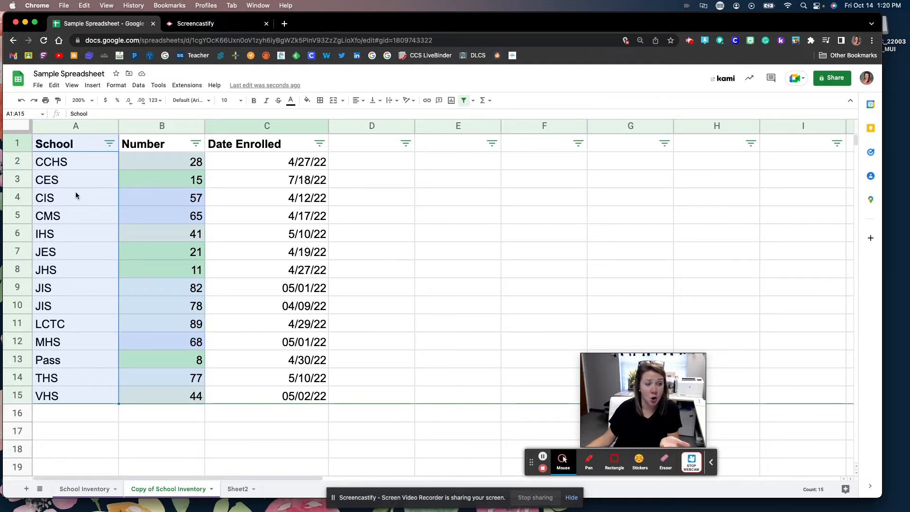
pyautogui.click(76, 127)
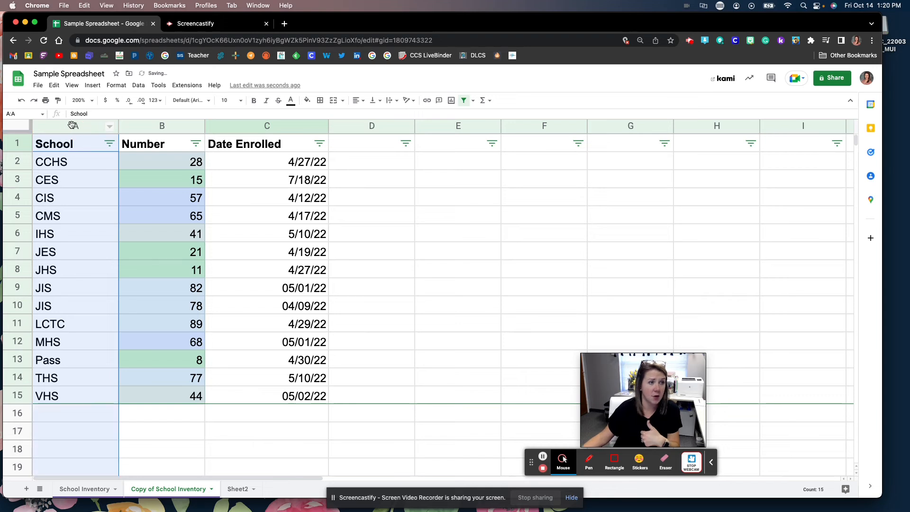
pyautogui.click(139, 86)
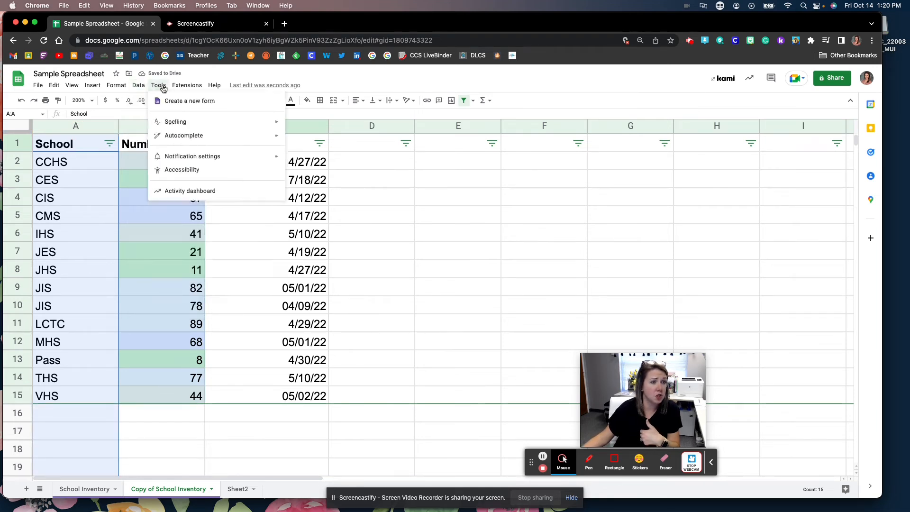
pyautogui.moveTo(118, 89)
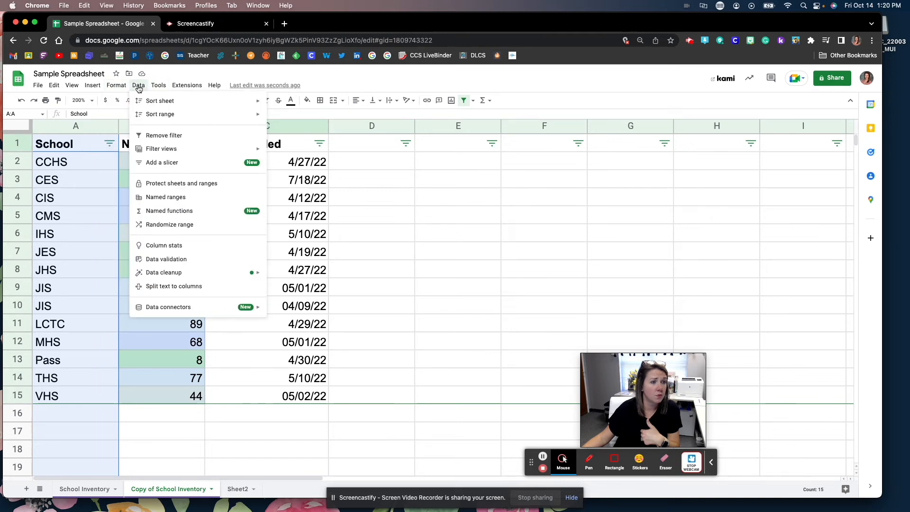
pyautogui.click(205, 184)
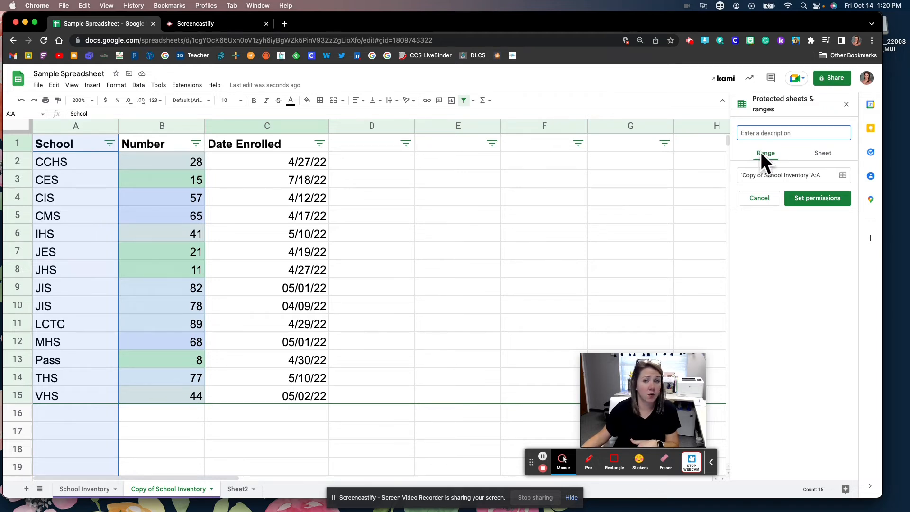
pyautogui.click(826, 156)
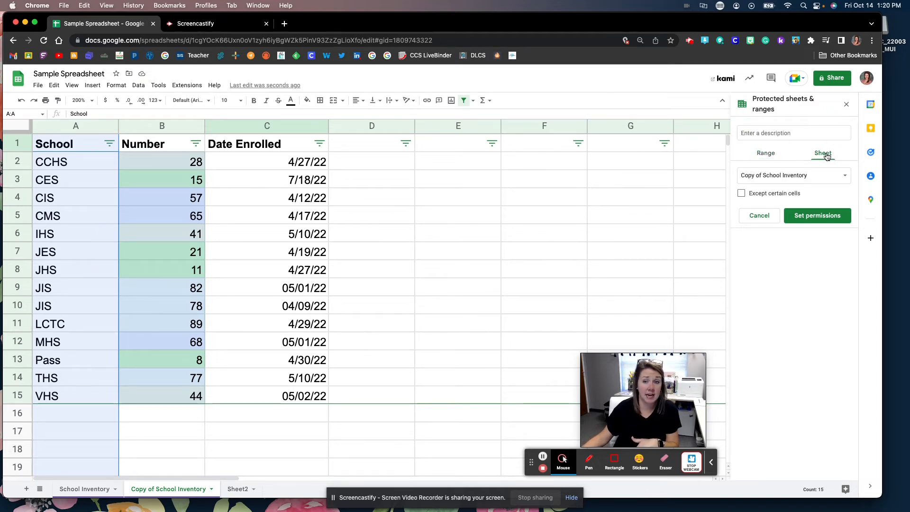
pyautogui.click(767, 154)
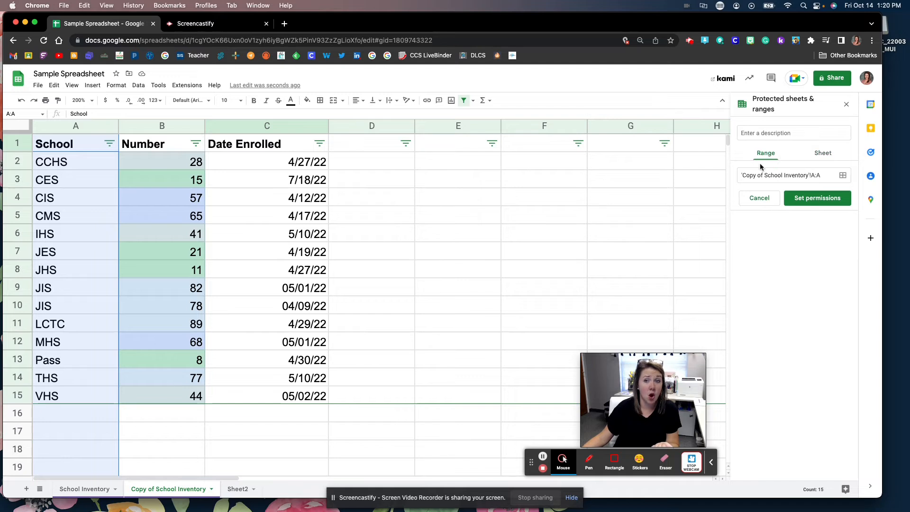
# Step: Set the protected range to A1:A15 and restrict its editing permission to Only you
pyautogui.moveTo(81, 150); pyautogui.dragTo(81, 400)
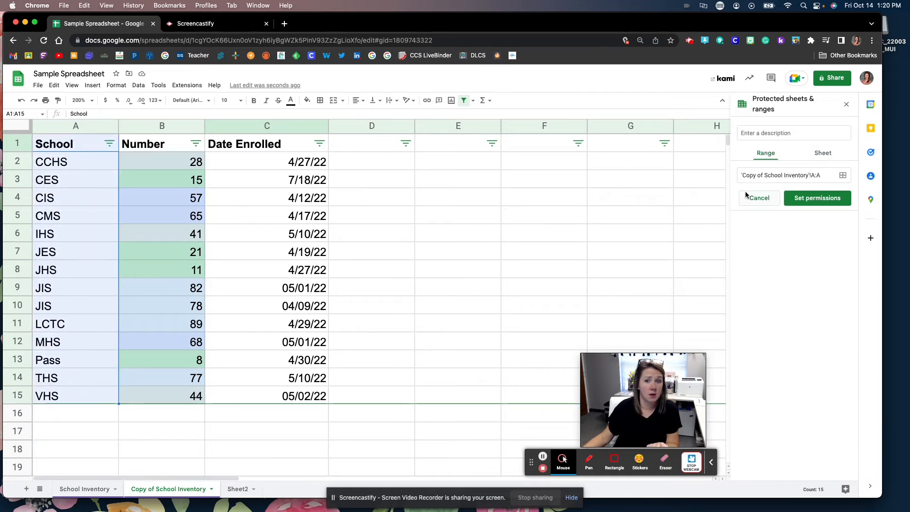
pyautogui.moveTo(825, 175); pyautogui.dragTo(721, 174)
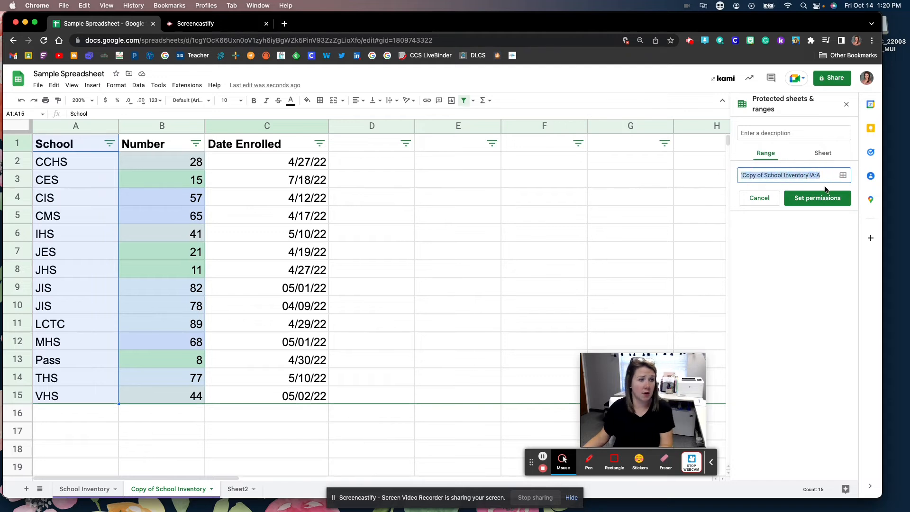
pyautogui.write('A1:A15')
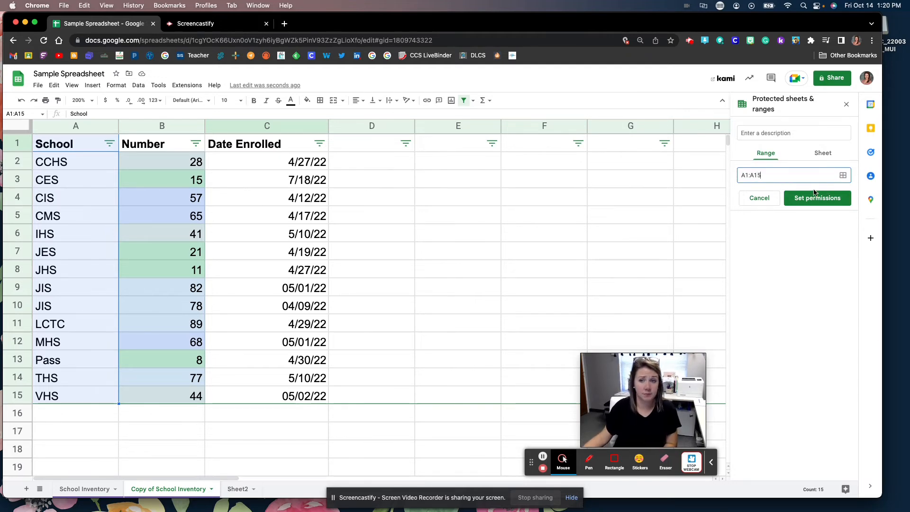
pyautogui.click(816, 198)
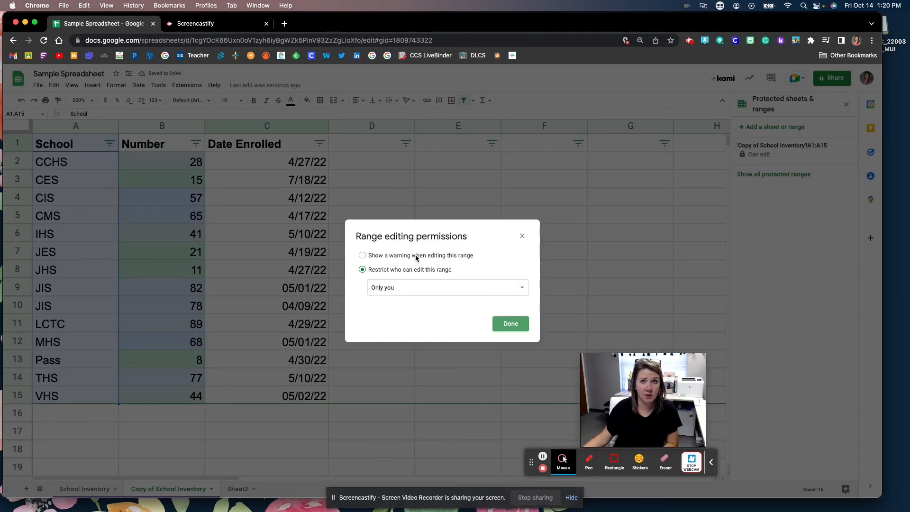
pyautogui.click(510, 324)
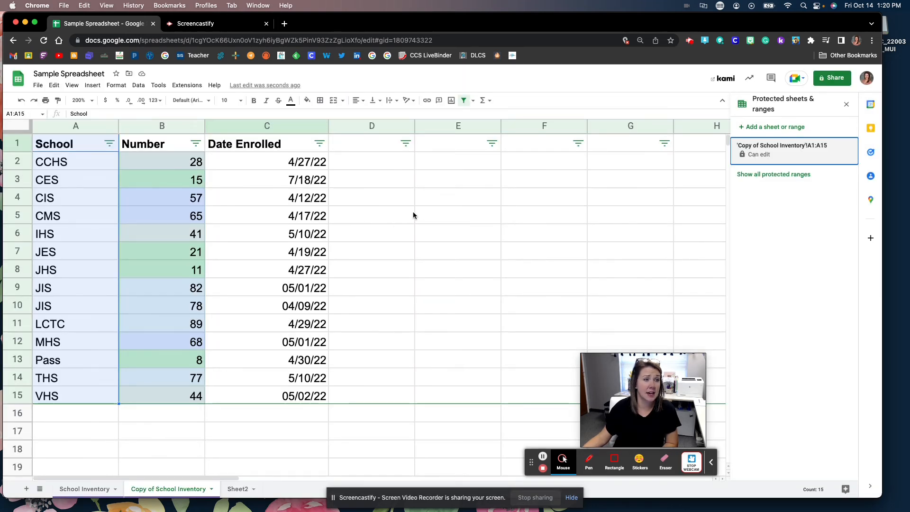
# Step: Spot-check cells in the Number and School columns, and close the list of protected sheets and ranges
pyautogui.click(196, 198)
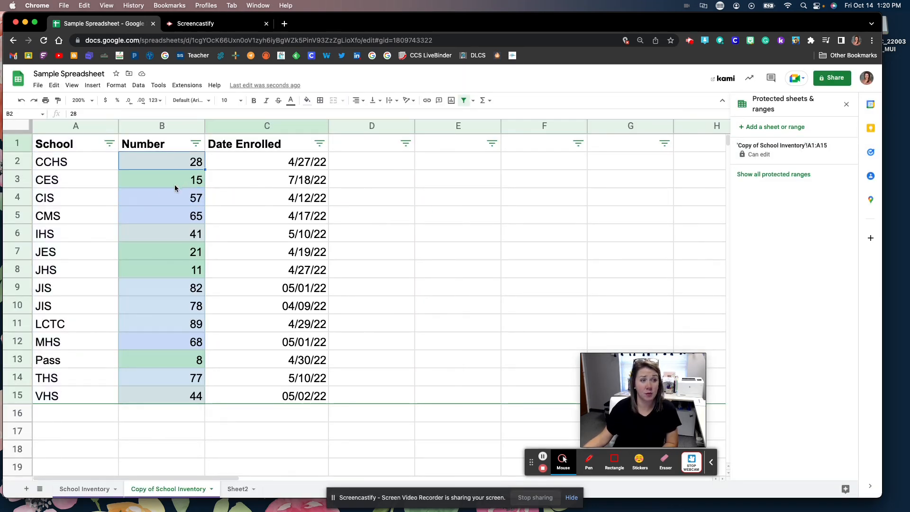
pyautogui.click(68, 185)
pyautogui.click(70, 203)
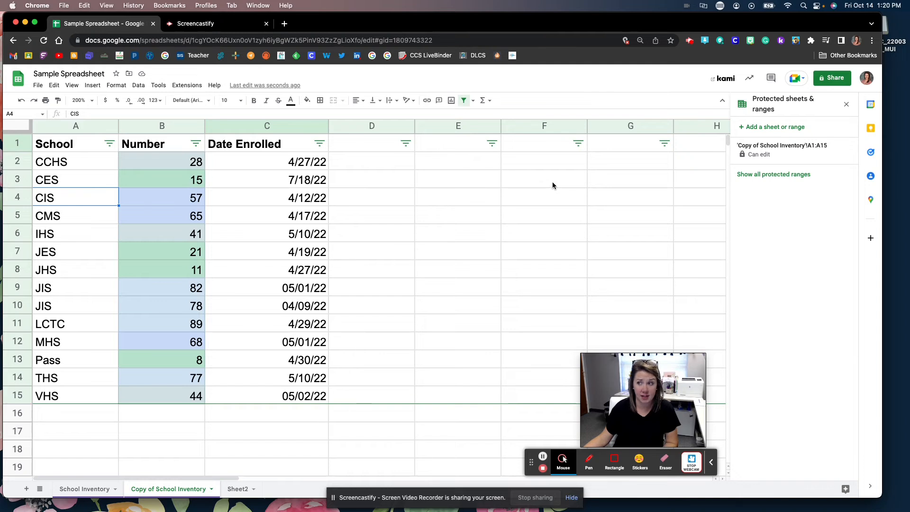
pyautogui.click(846, 104)
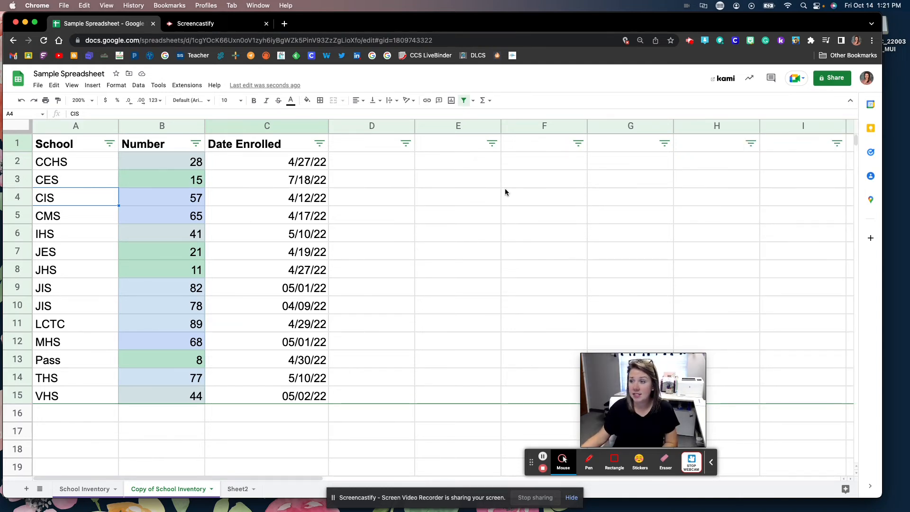
pyautogui.click(400, 197)
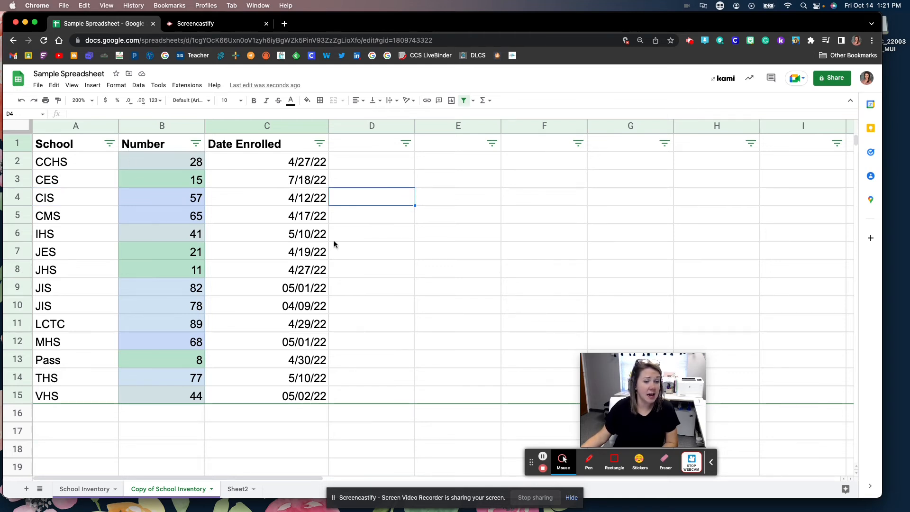
pyautogui.moveTo(631, 380); pyautogui.dragTo(771, 382)
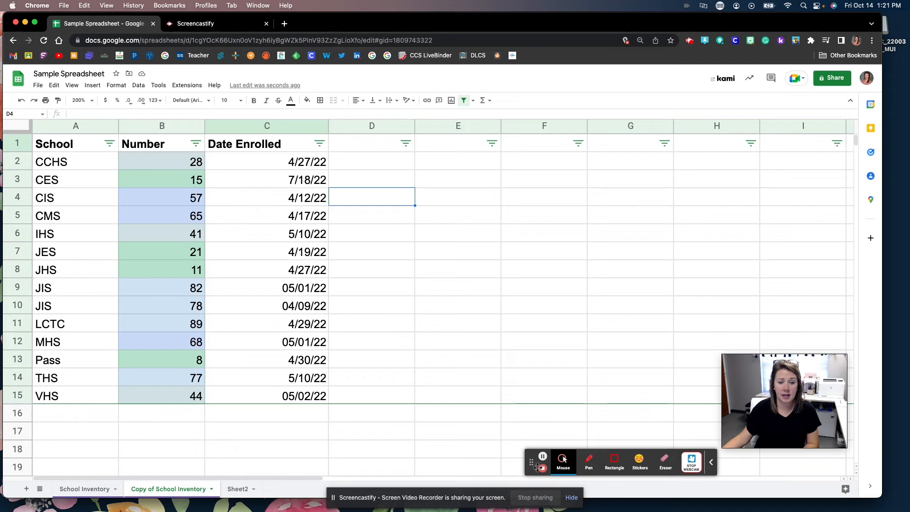
pyautogui.moveTo(531, 463); pyautogui.dragTo(668, 463)
# Step: Insert a chart from the data in A1:C15 and place it beside the table
pyautogui.click(74, 148)
pyautogui.keyDown('shift'); pyautogui.click(312, 396); pyautogui.keyUp('shift')
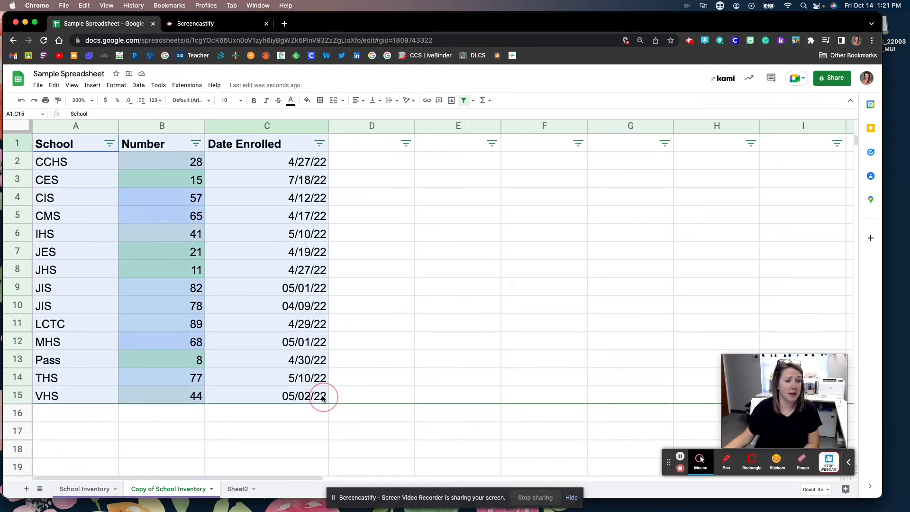
pyautogui.click(158, 85)
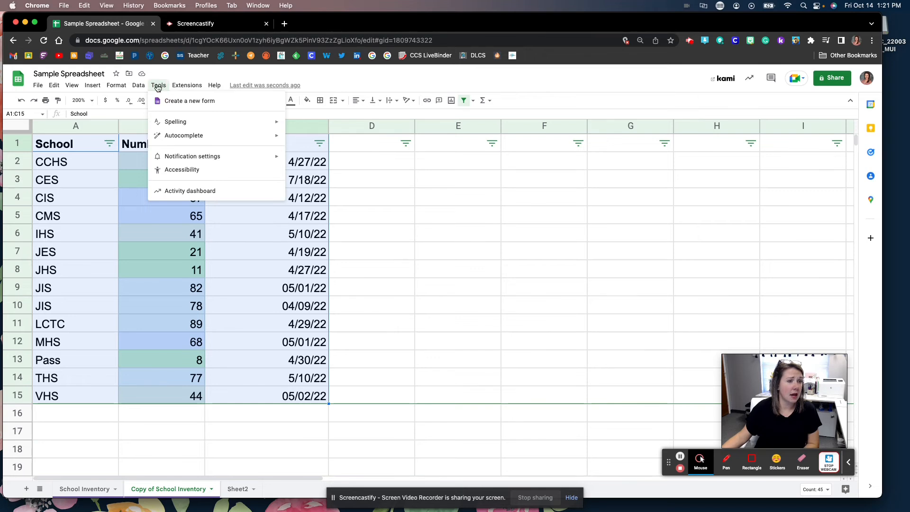
pyautogui.moveTo(129, 86)
pyautogui.moveTo(96, 87)
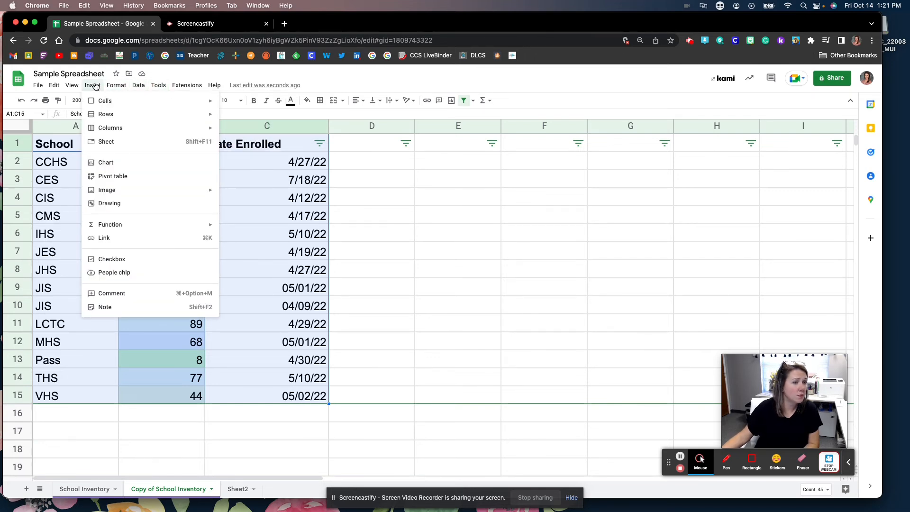
pyautogui.click(145, 164)
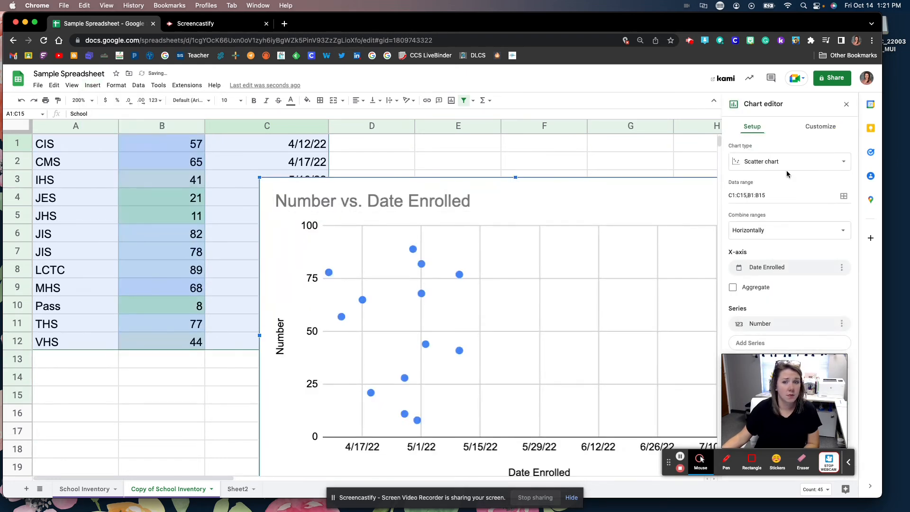
pyautogui.press('super+minus')
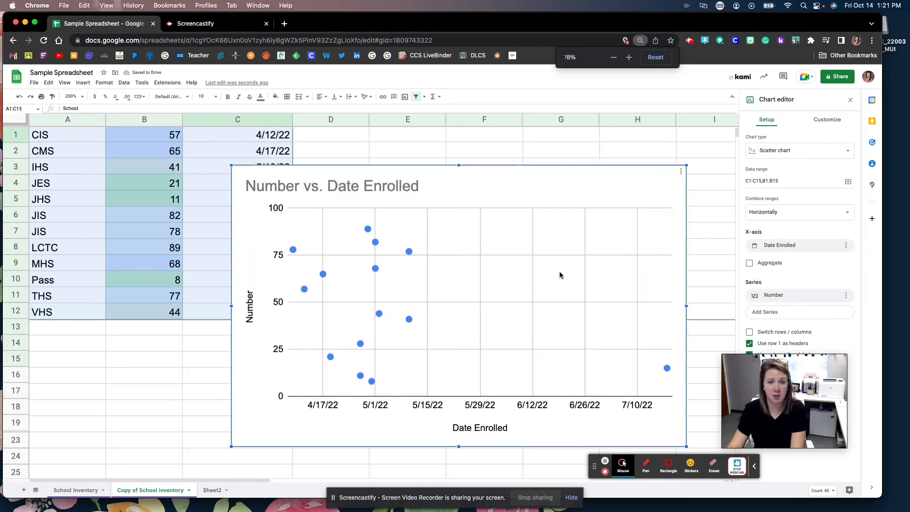
pyautogui.moveTo(521, 164); pyautogui.dragTo(593, 136)
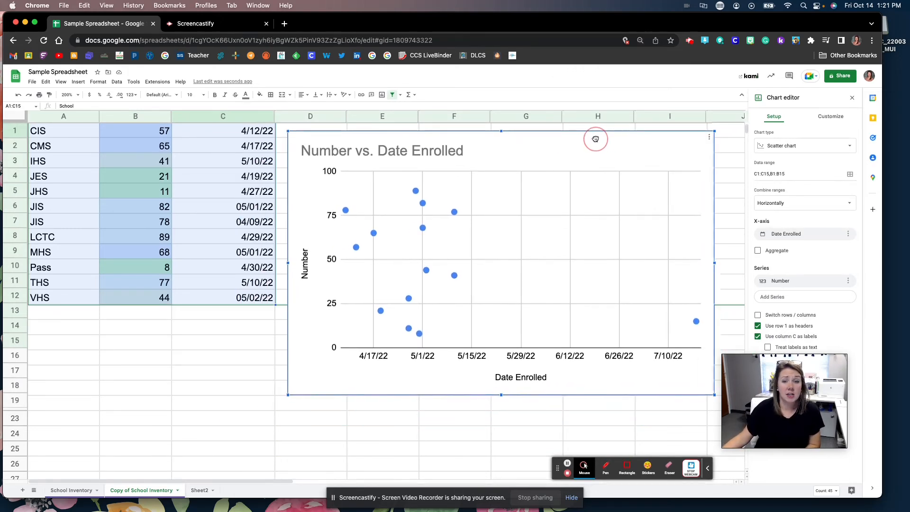
# Step: Try the column and line chart types on the Number vs. Date Enrolled chart, ending with a column chart
pyautogui.click(777, 147)
pyautogui.click(776, 320)
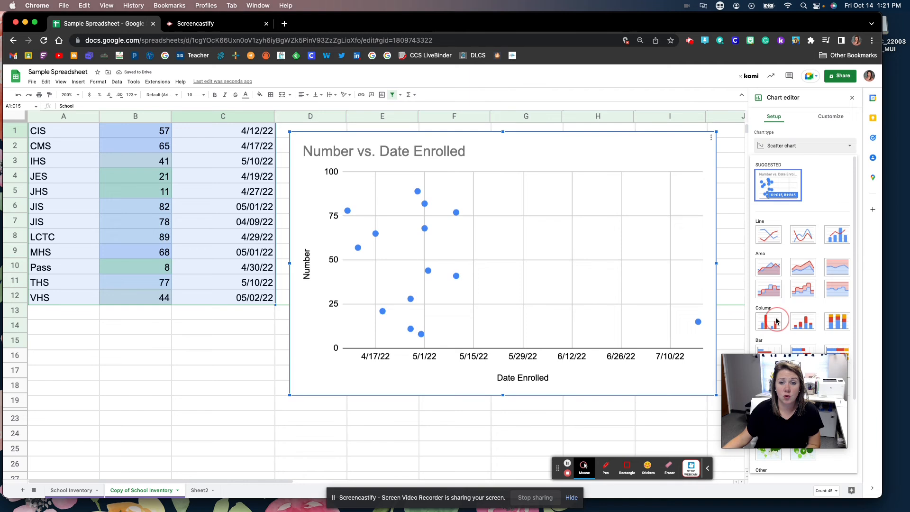
pyautogui.click(785, 152)
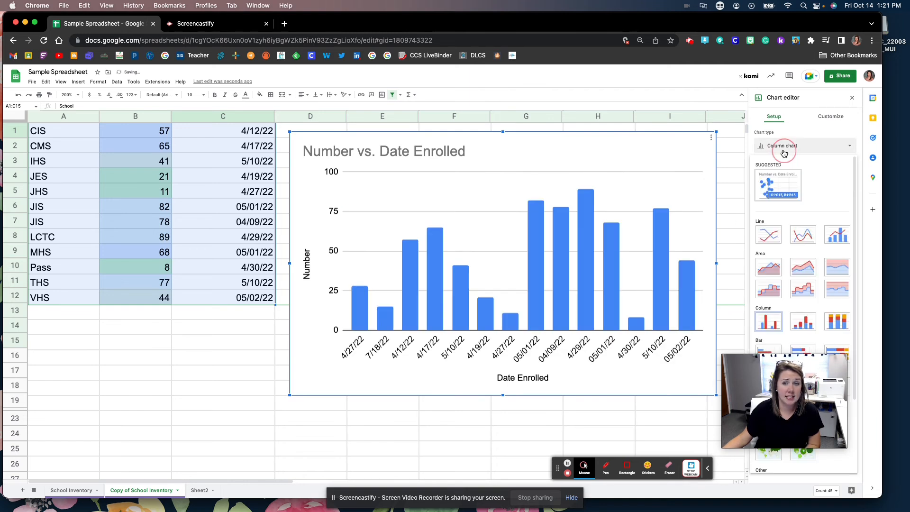
pyautogui.click(768, 236)
pyautogui.click(782, 151)
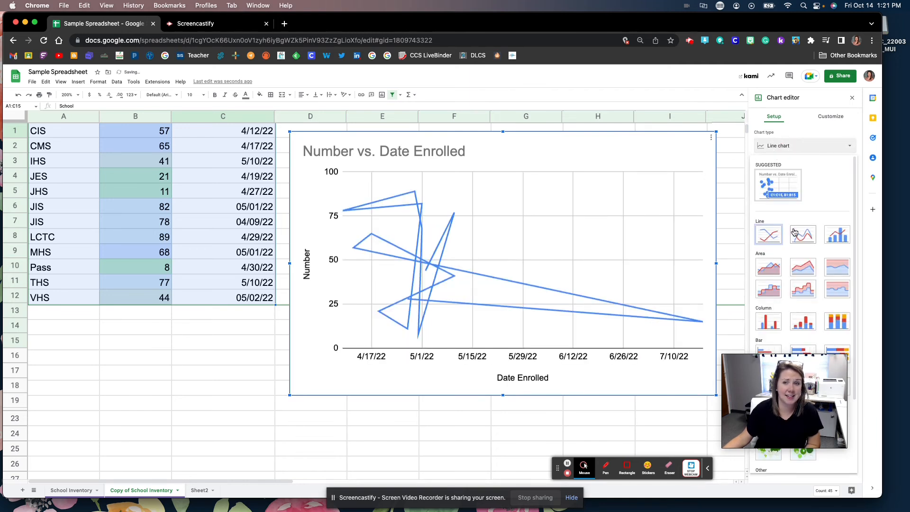
pyautogui.click(805, 322)
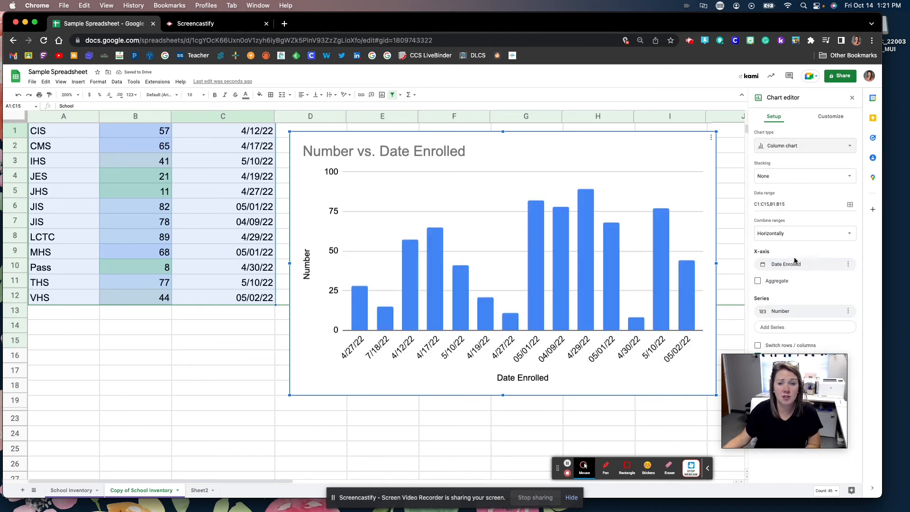
# Step: Check which fields the chart's X-axis offers, and delete the chart
pyautogui.click(810, 267)
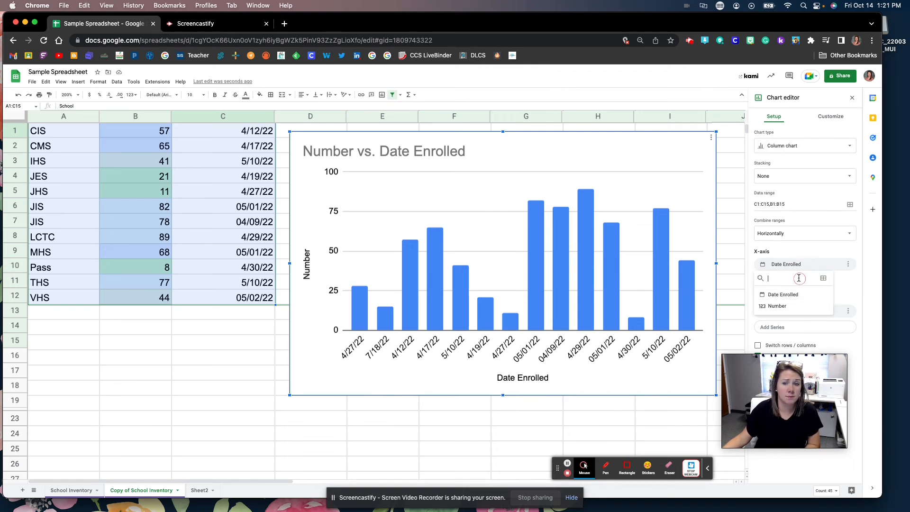
pyautogui.click(721, 176)
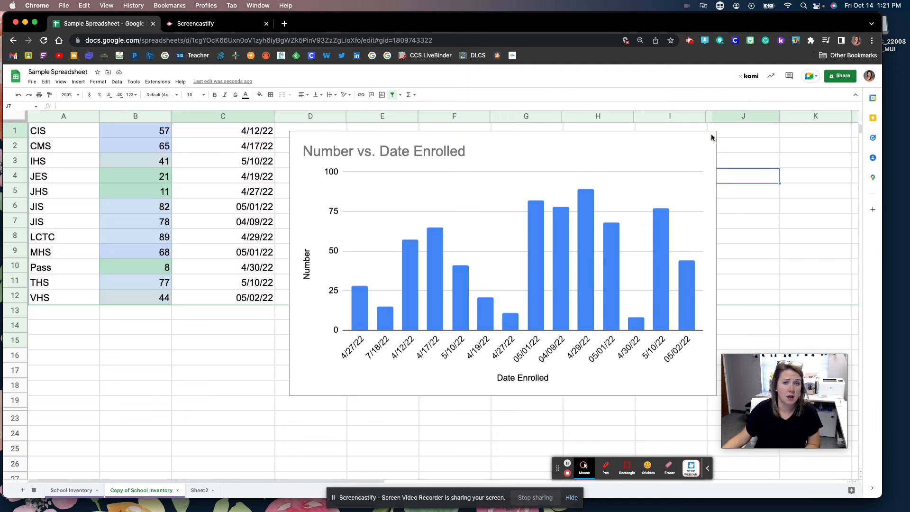
pyautogui.click(710, 137)
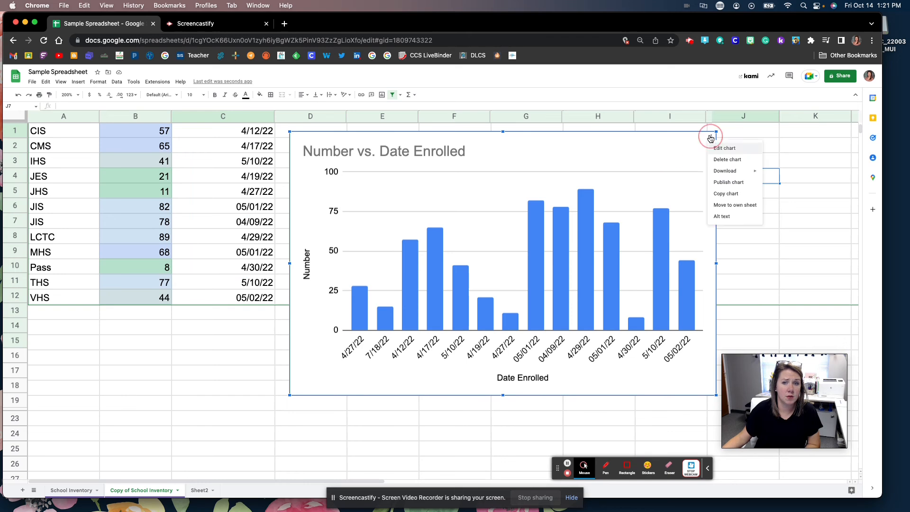
pyautogui.click(727, 159)
# Step: Insert a chart from the School and Number data in A1:B15 and place it beside the table
pyautogui.moveTo(64, 131); pyautogui.dragTo(81, 345)
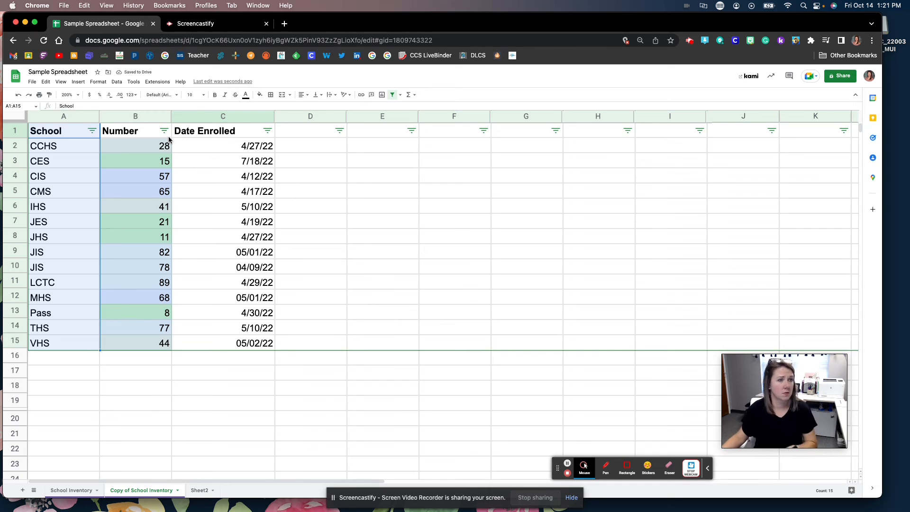
pyautogui.moveTo(143, 135); pyautogui.dragTo(156, 344)
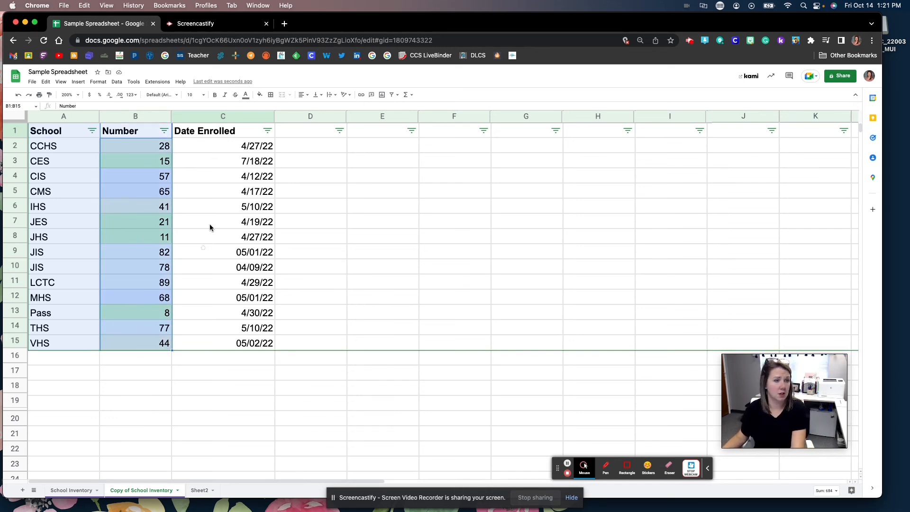
pyautogui.click(78, 83)
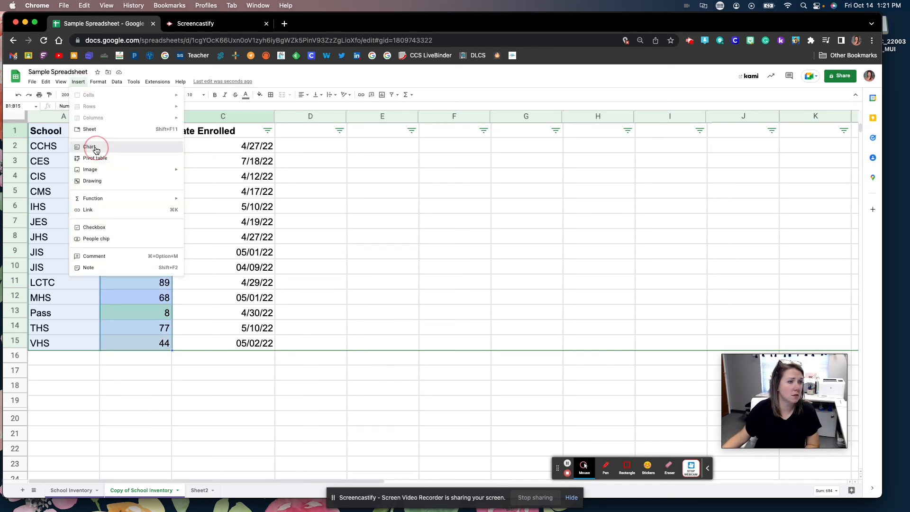
pyautogui.click(93, 149)
pyautogui.moveTo(603, 239); pyautogui.dragTo(527, 145)
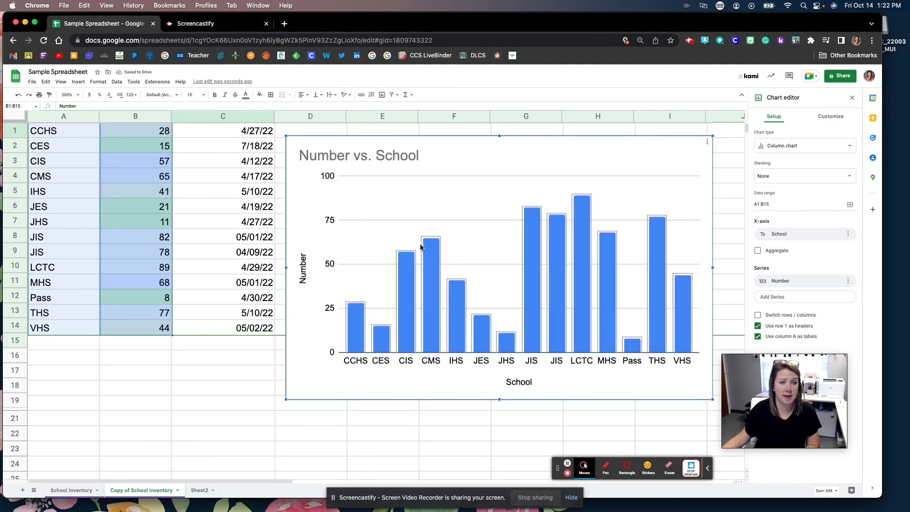
# Step: Examine the style and title customization options of the Number vs. School chart
pyautogui.click(830, 117)
pyautogui.click(778, 134)
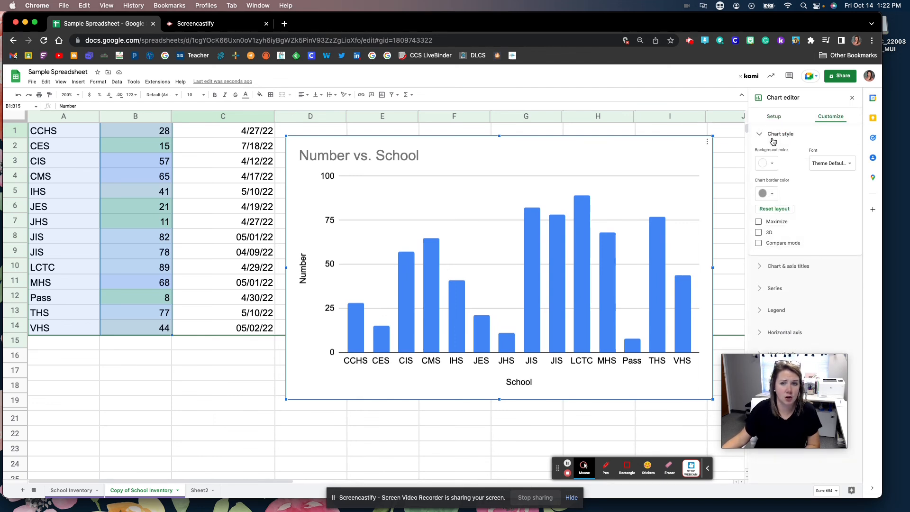
pyautogui.click(372, 152)
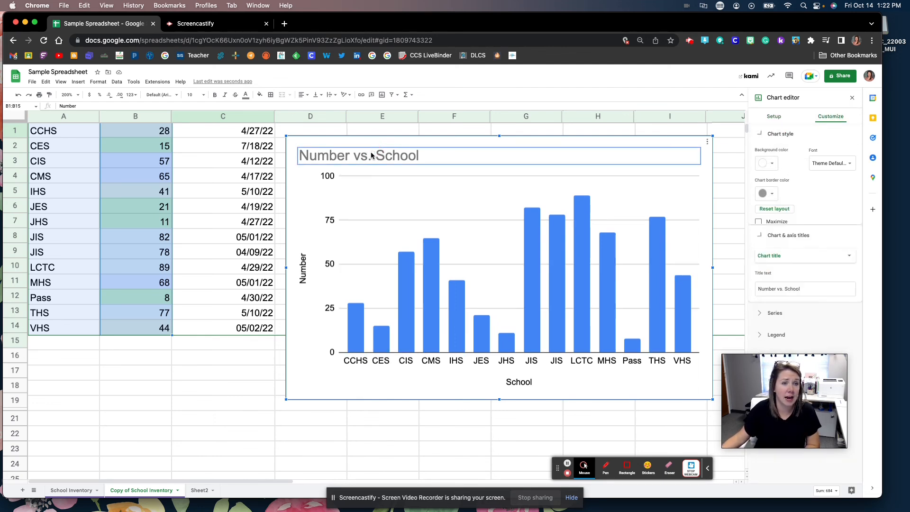
pyautogui.click(333, 177)
pyautogui.click(366, 158)
# Step: Move the Number vs. School chart to its own sheet
pyautogui.click(707, 142)
pyautogui.moveTo(743, 178)
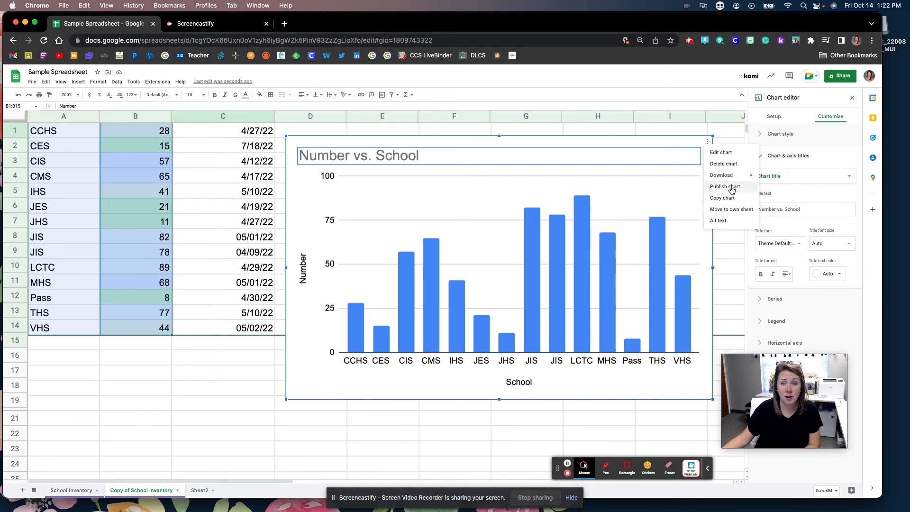
pyautogui.click(732, 209)
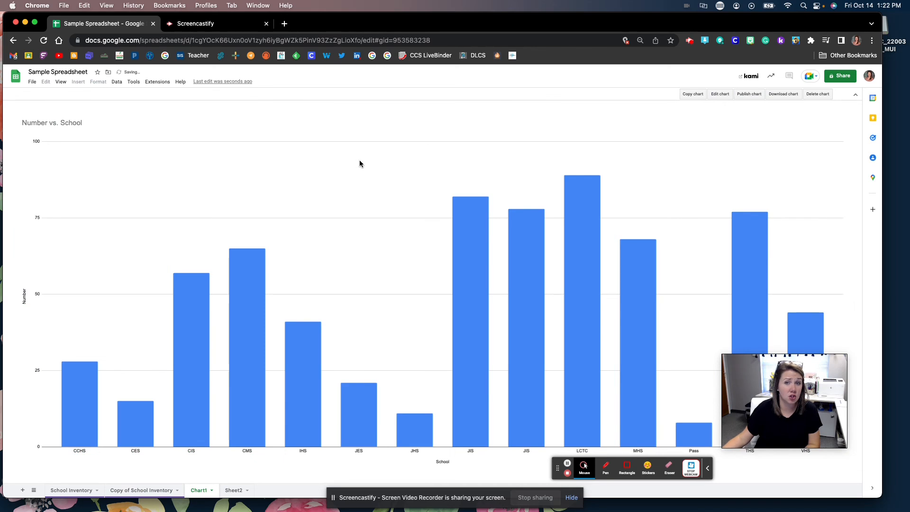
# Step: Review the copied inventory sheet and the values of the bars on the chart sheet, ending on the School Inventory sheet
pyautogui.click(13, 40)
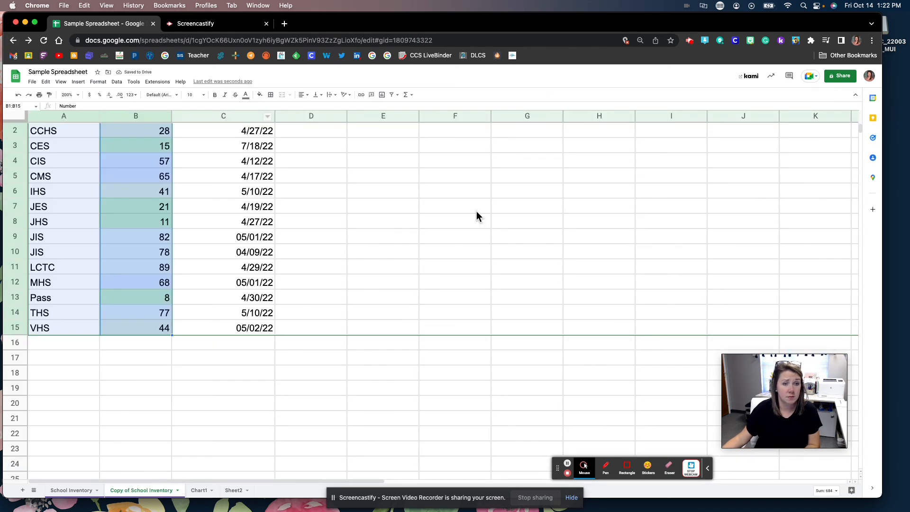
pyautogui.scroll(1, 467, 220)
pyautogui.click(199, 490)
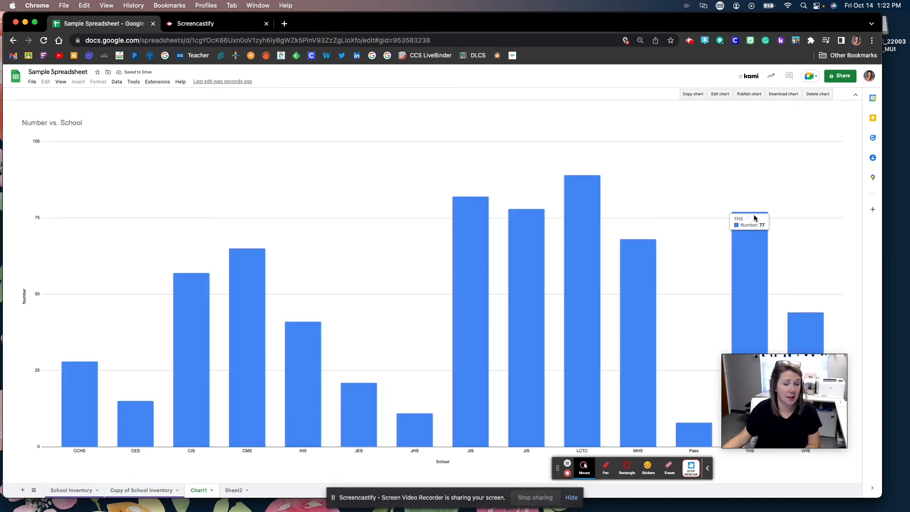
pyautogui.moveTo(758, 214)
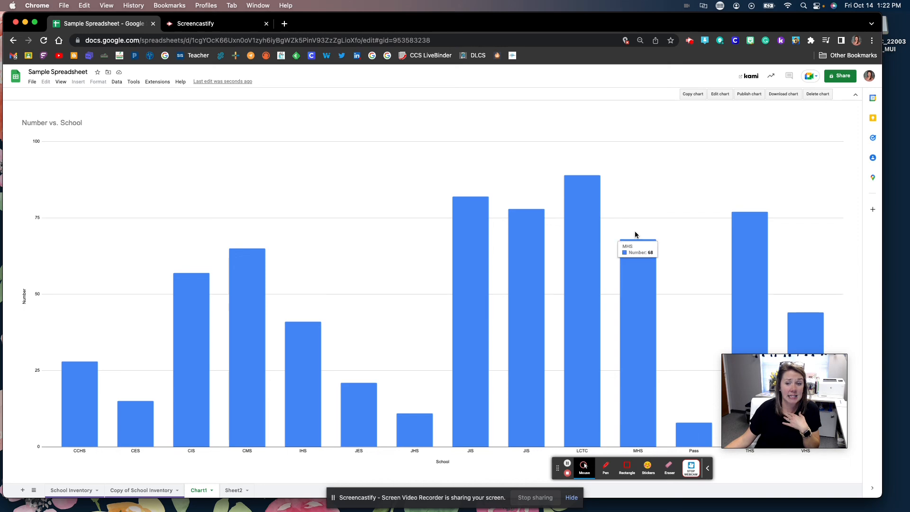
pyautogui.moveTo(453, 202)
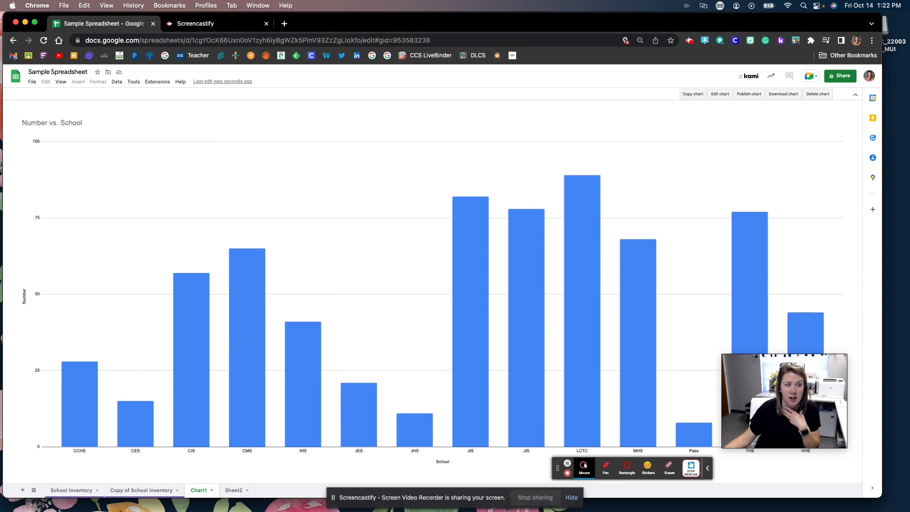
pyautogui.click(69, 491)
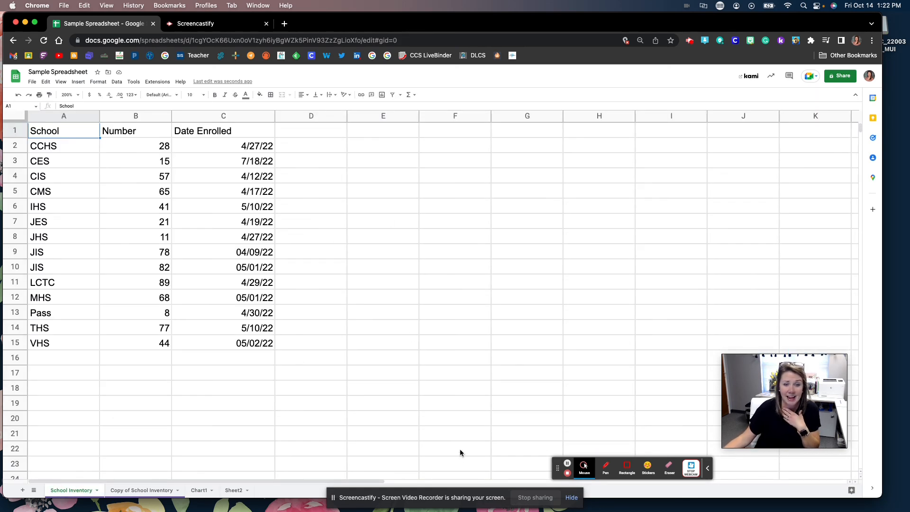